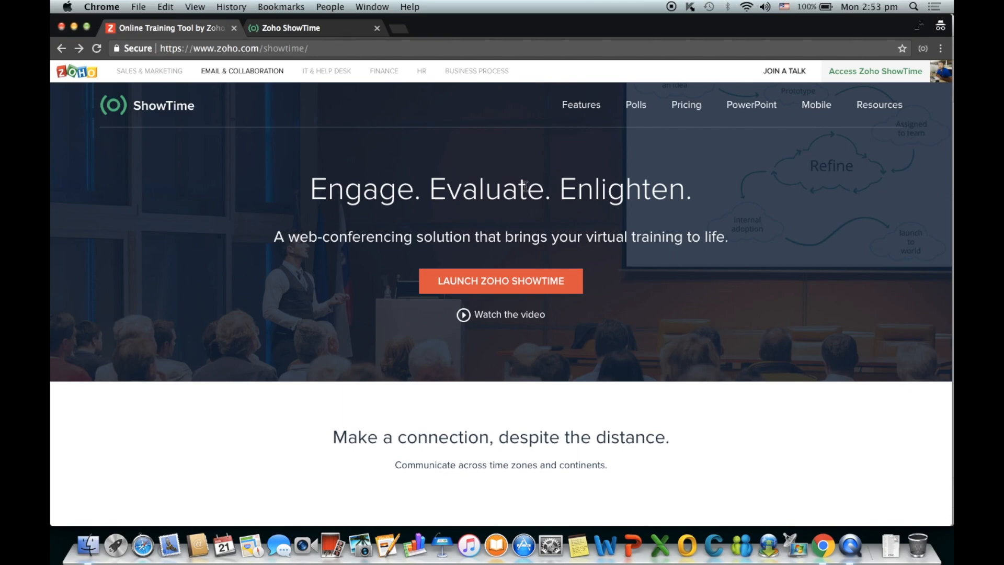
- Switch from the marketing page to the Zoho ShowTime sessions portal and its welcome dialog
left_click(324, 29)
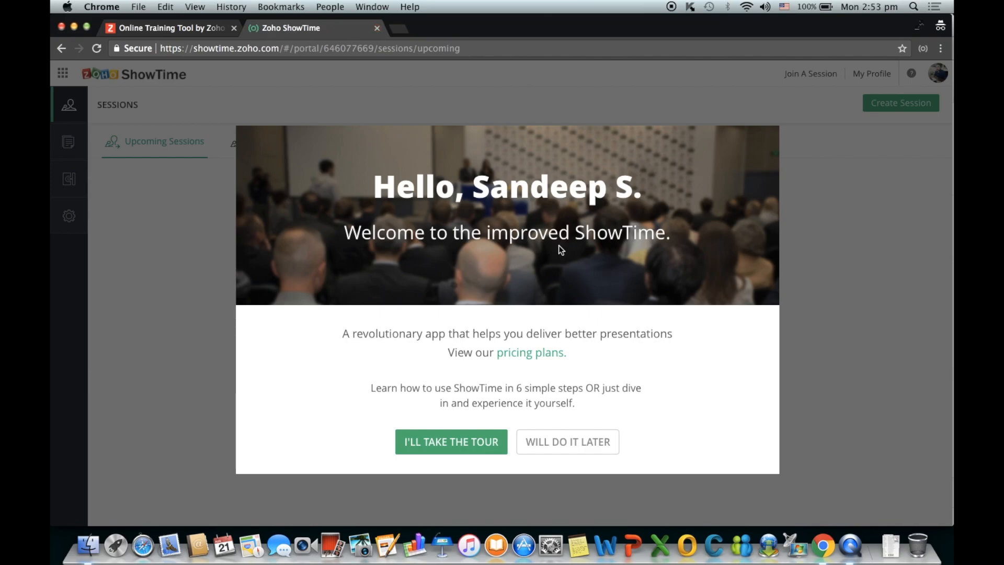
- Skip the welcome tour for later and open the Create session form
left_click(534, 443)
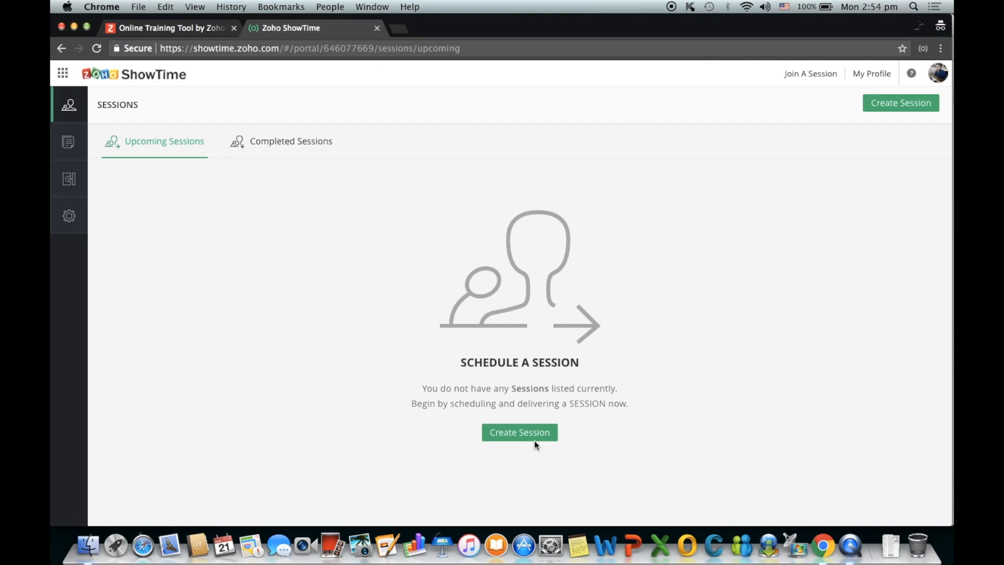
left_click(535, 442)
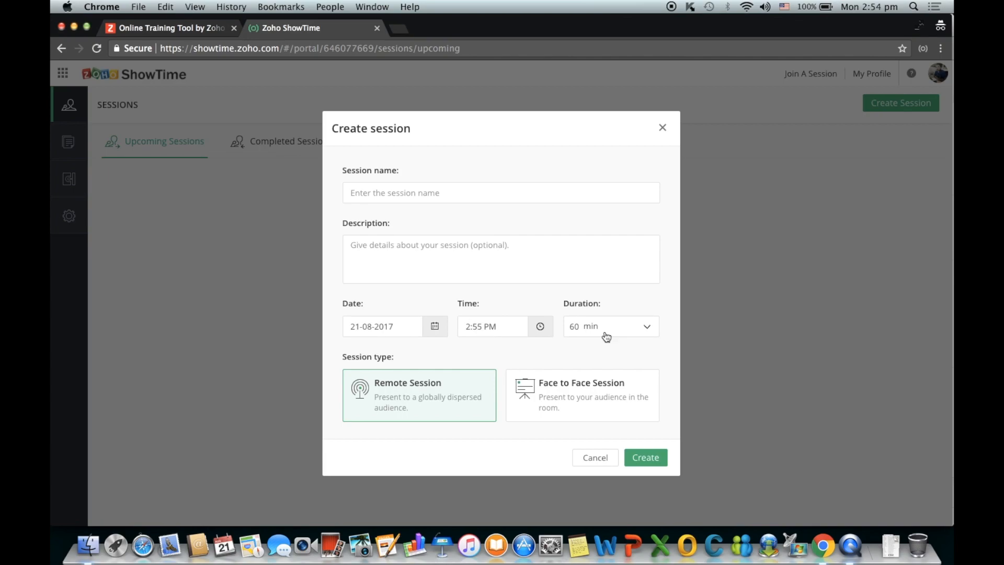
- Create the remote session 'ShowTime Demo' at 2:55 PM, lasting 60 minutes
left_click(391, 197)
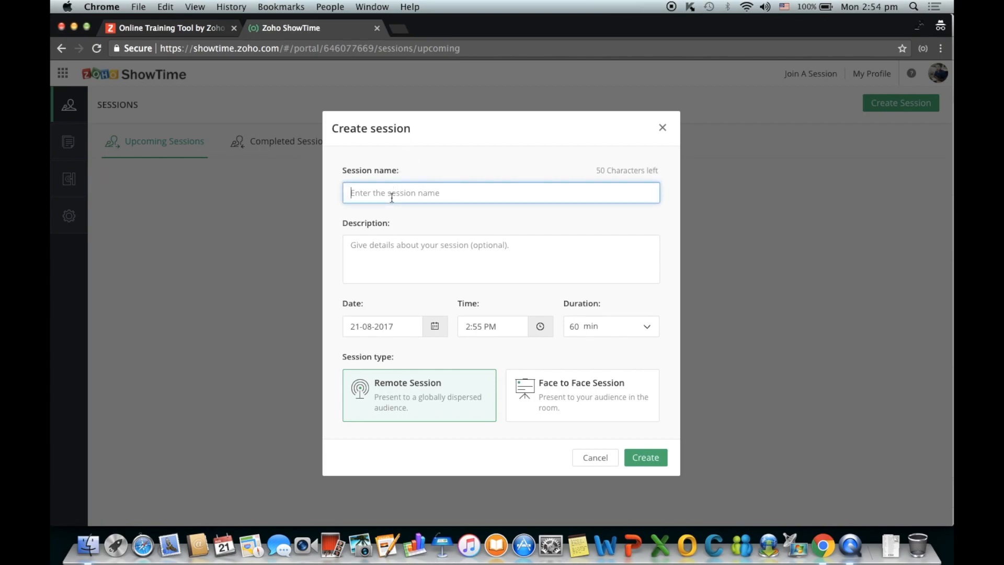
type("Sh")
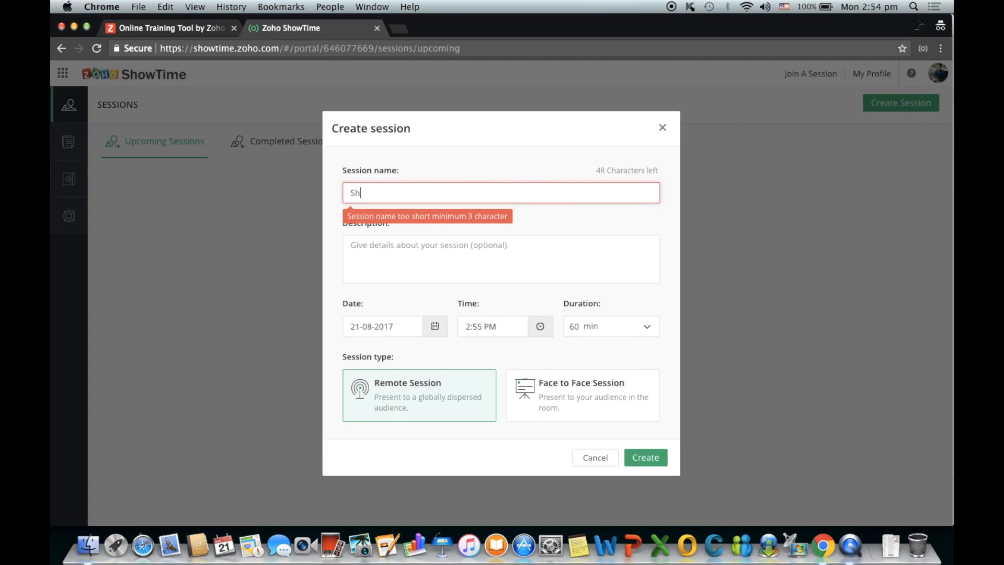
type("owTim")
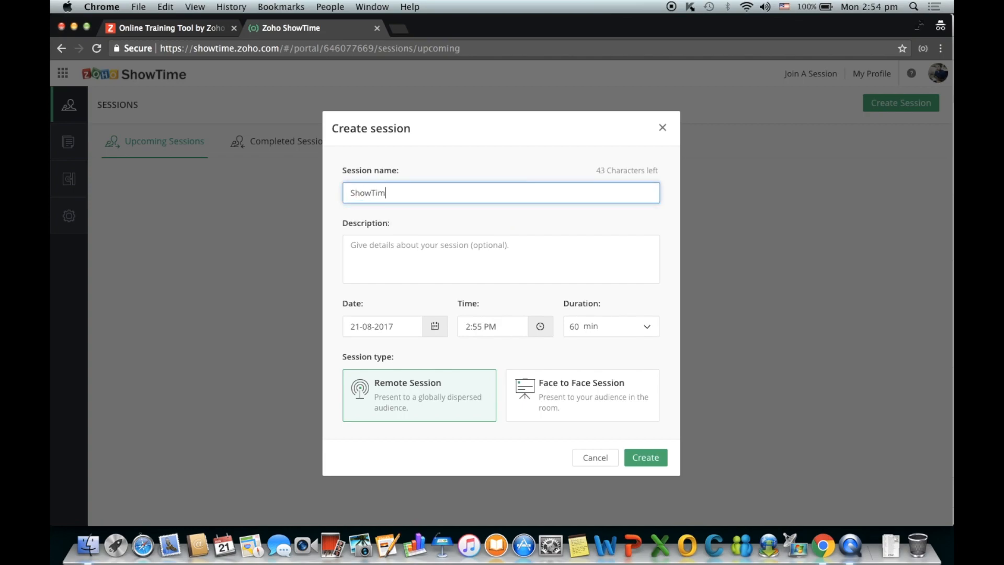
type("e Demo")
left_click(374, 238)
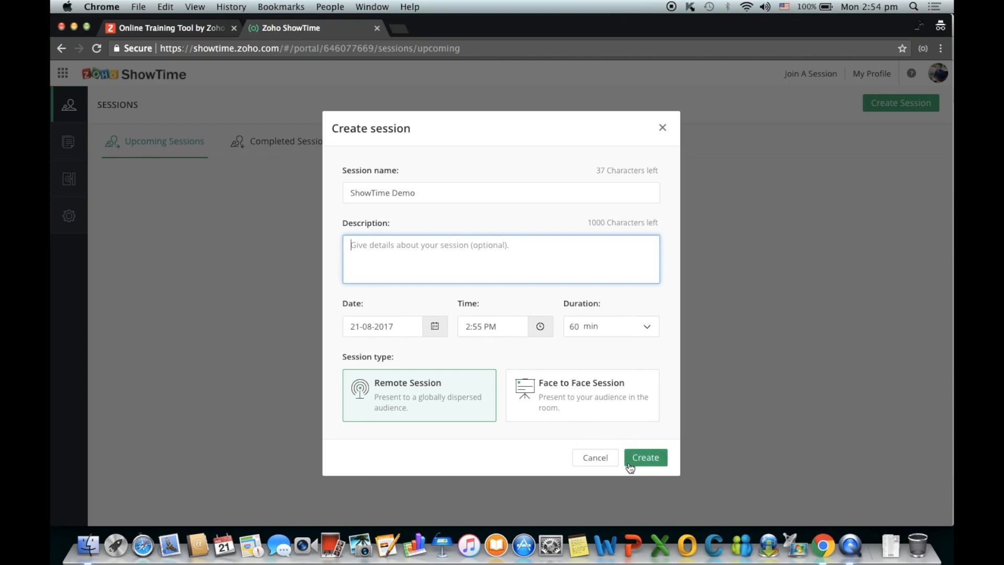
left_click(645, 458)
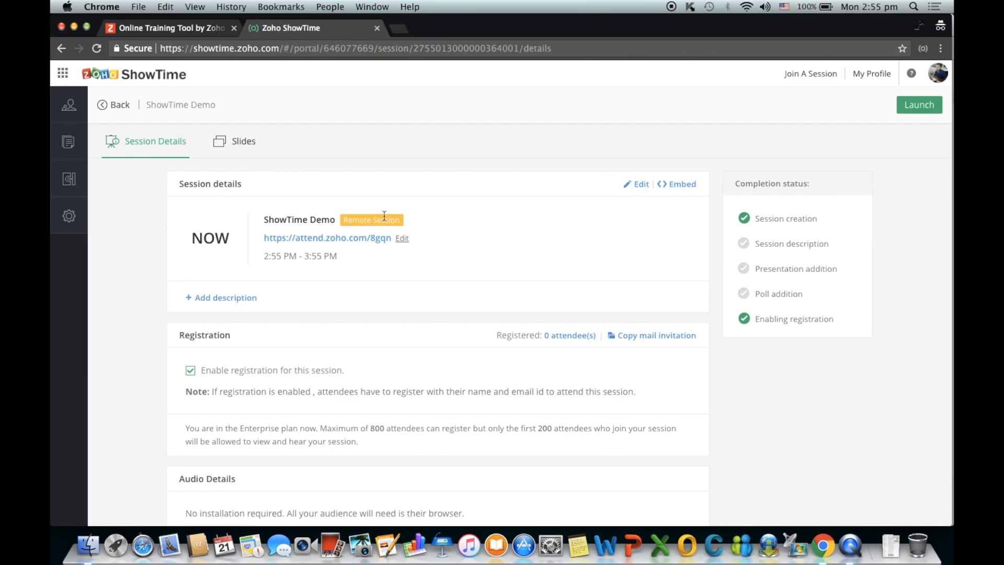
- Change the attendee link key to 'stdemo' and bring up the Edit Session form
left_click(402, 239)
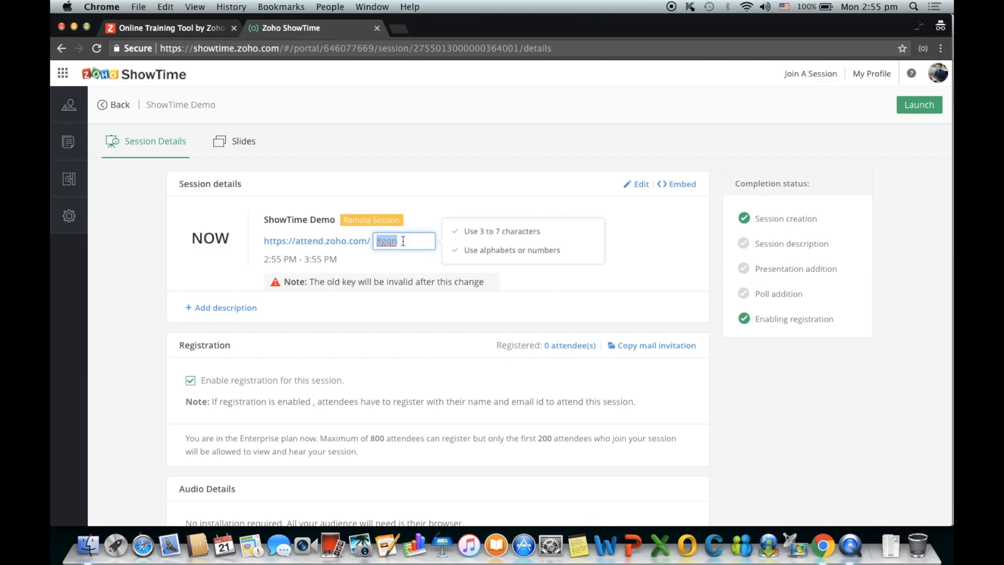
type("stdemo")
left_click(611, 268)
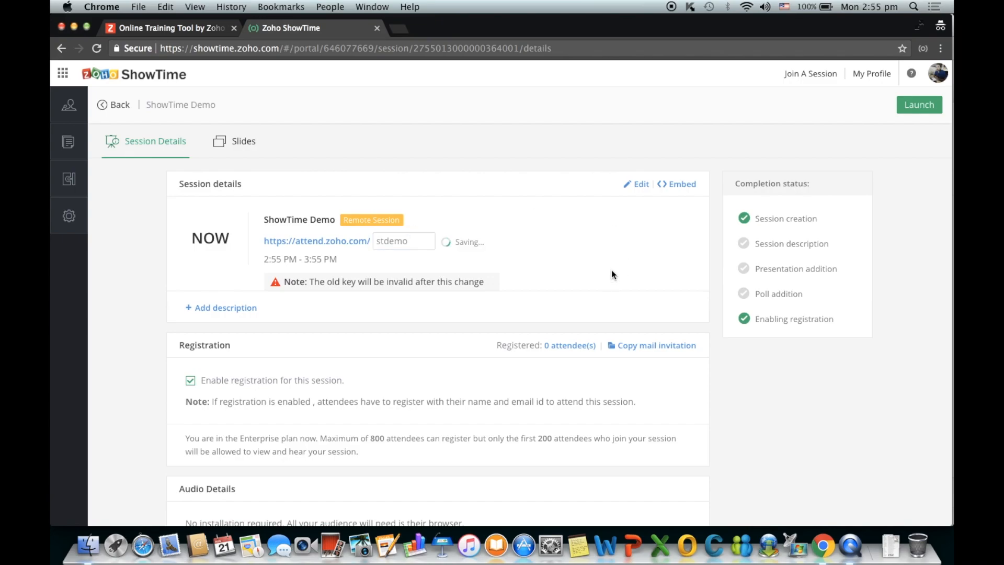
left_click(641, 186)
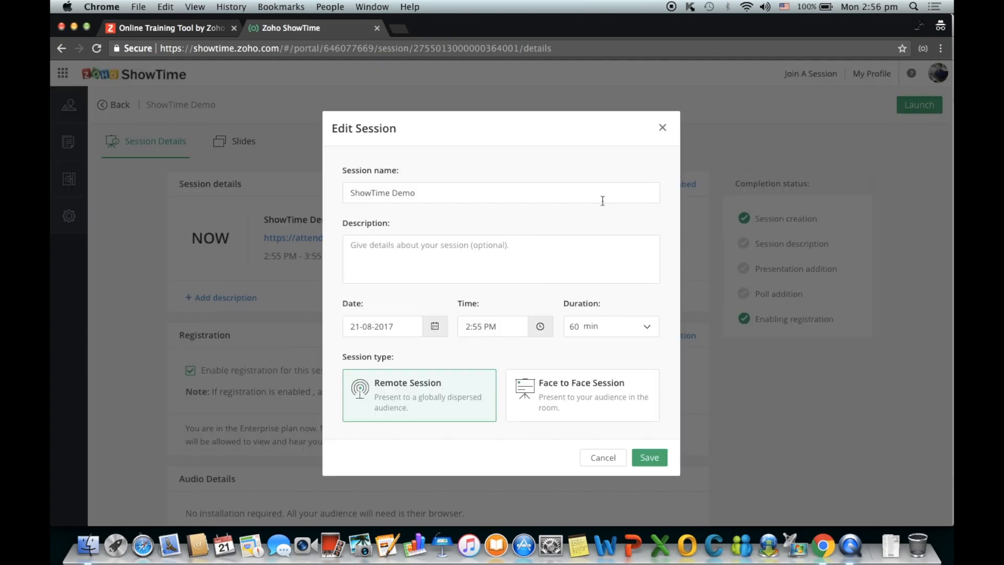
- Close the Edit Session form, view the embed code, then untick 'Enable registration for this session'
left_click(601, 458)
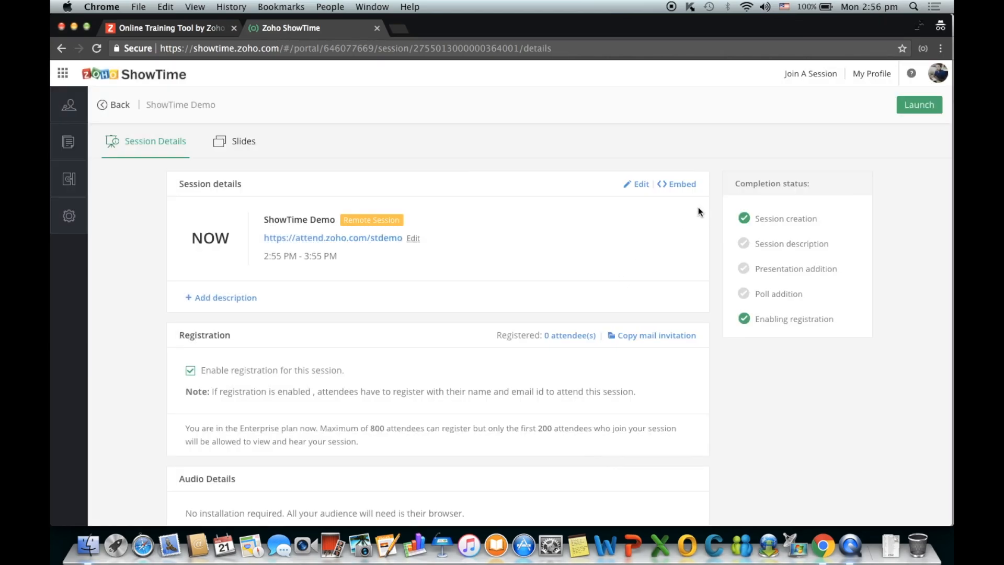
left_click(682, 184)
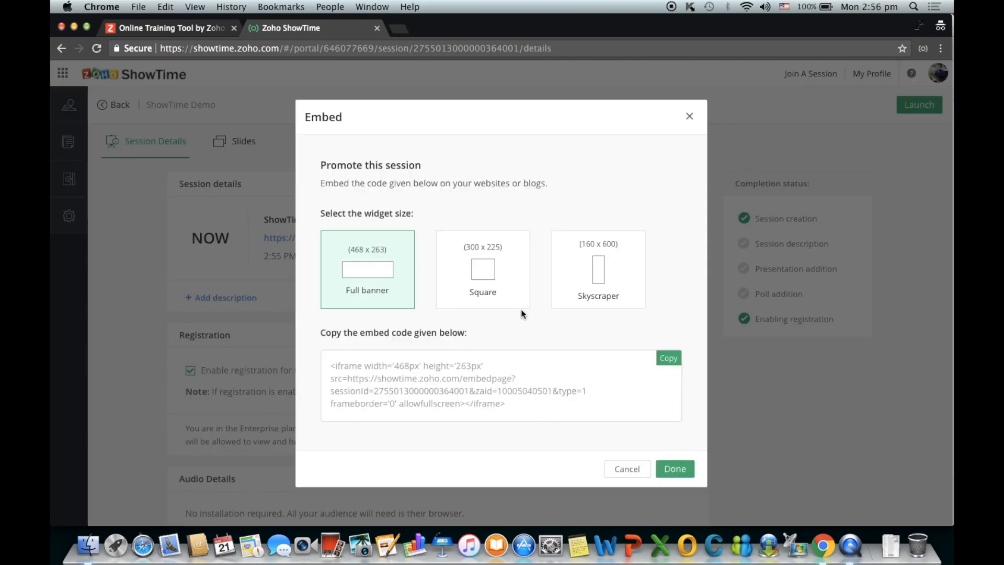
left_click(690, 117)
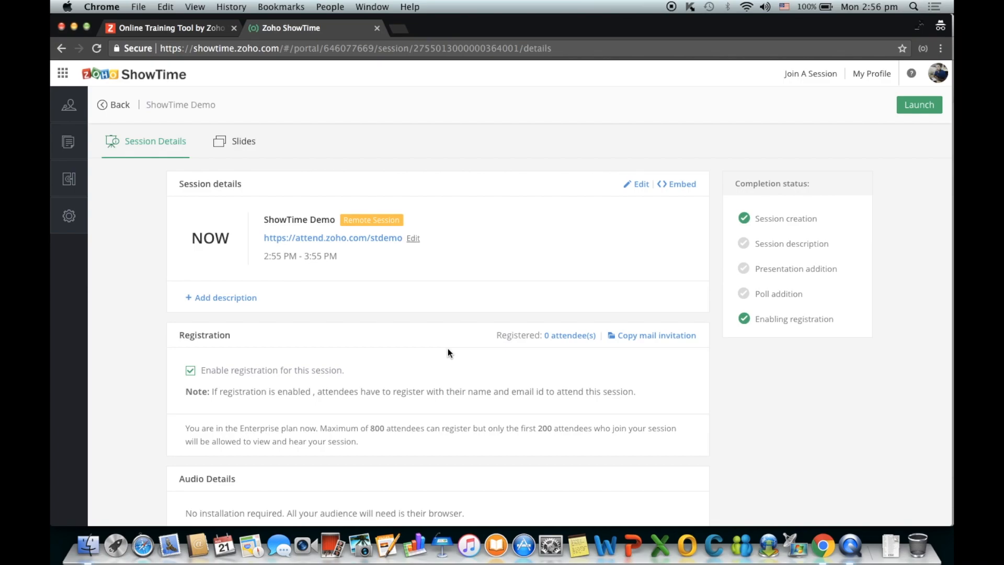
left_click(190, 370)
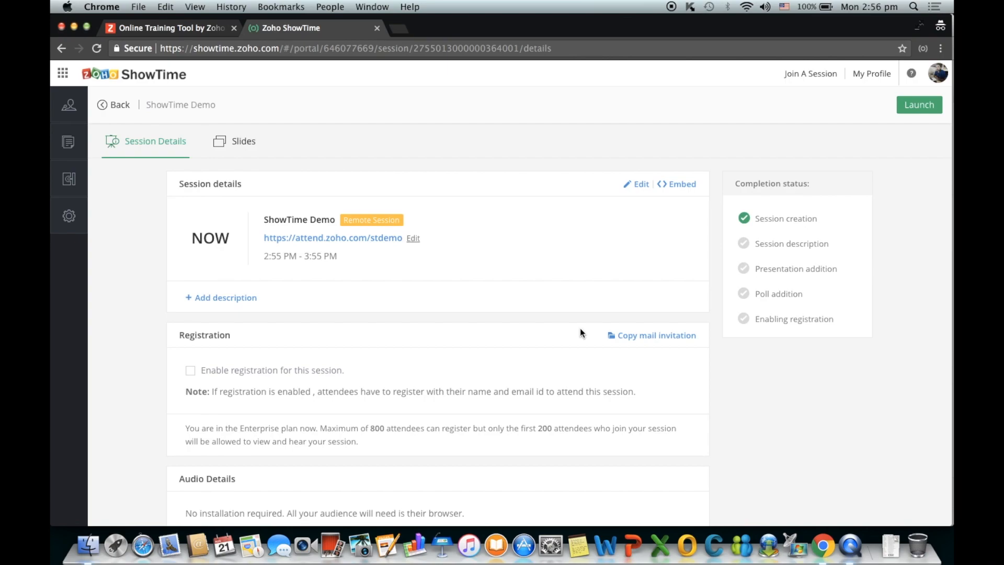
left_click(641, 341)
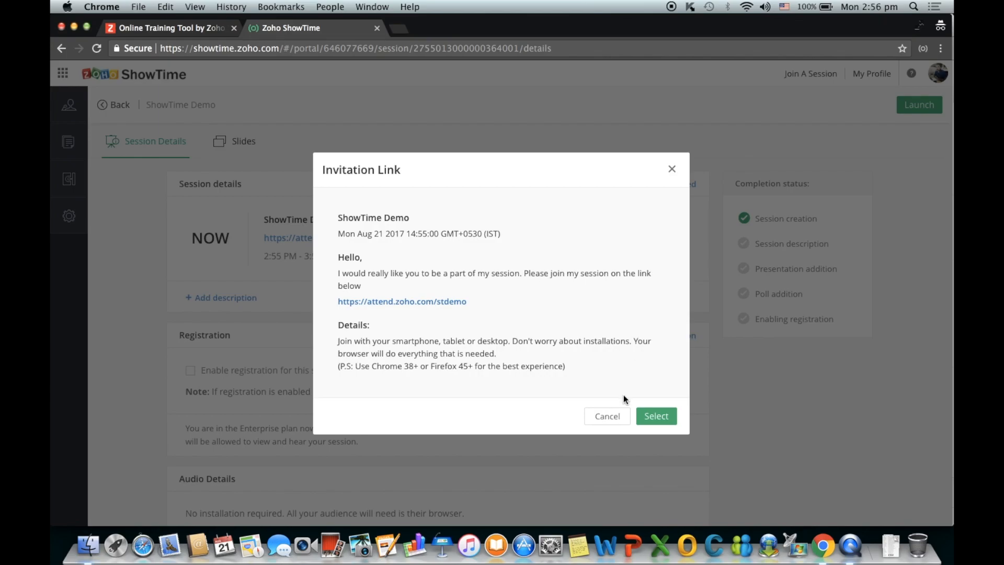
left_click(614, 416)
scroll(615, 415, "down", 5)
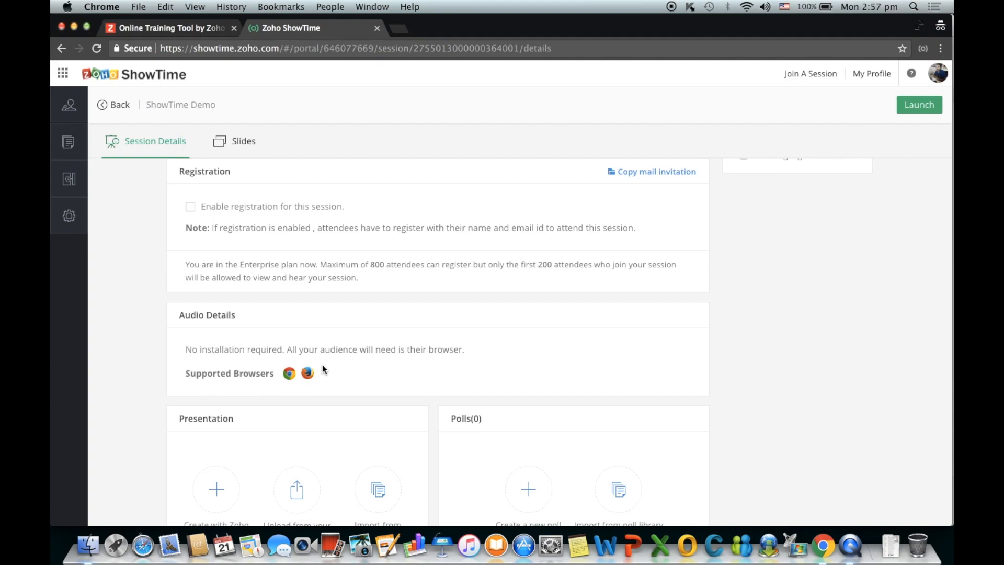
- Import the 'What is work?' presentation from the presentation library into the session
scroll(323, 366, "down", 3)
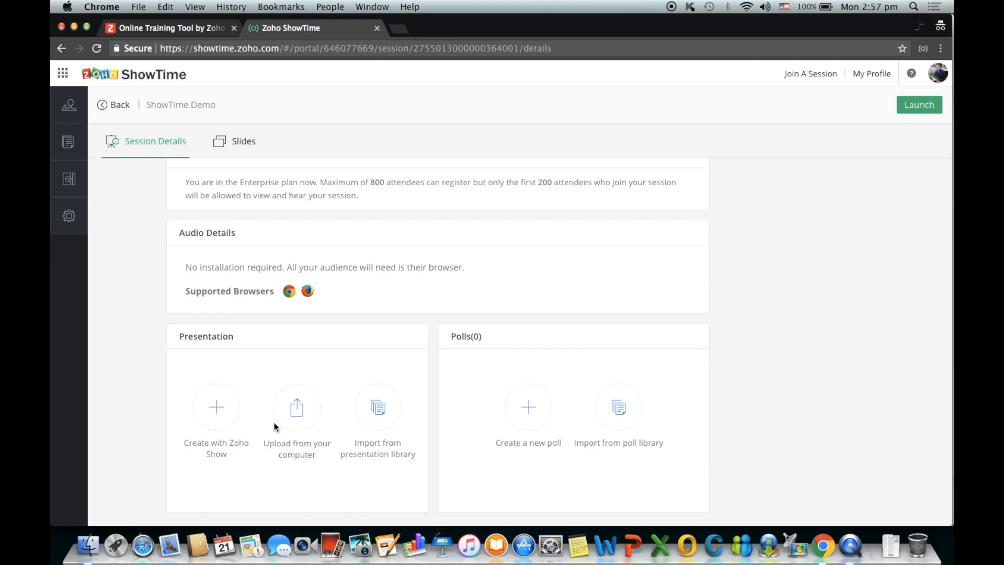
left_click(369, 412)
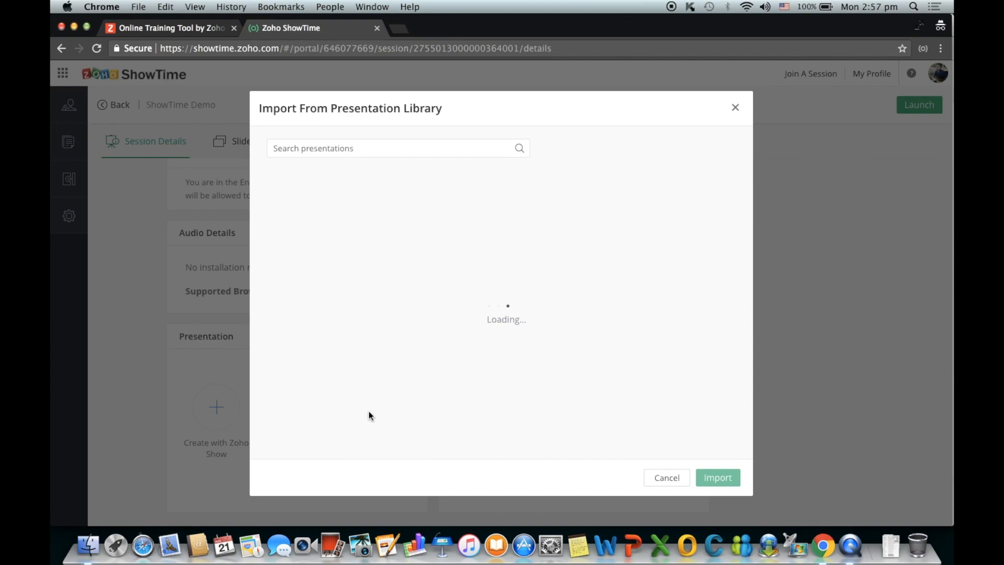
mouse_move(363, 277)
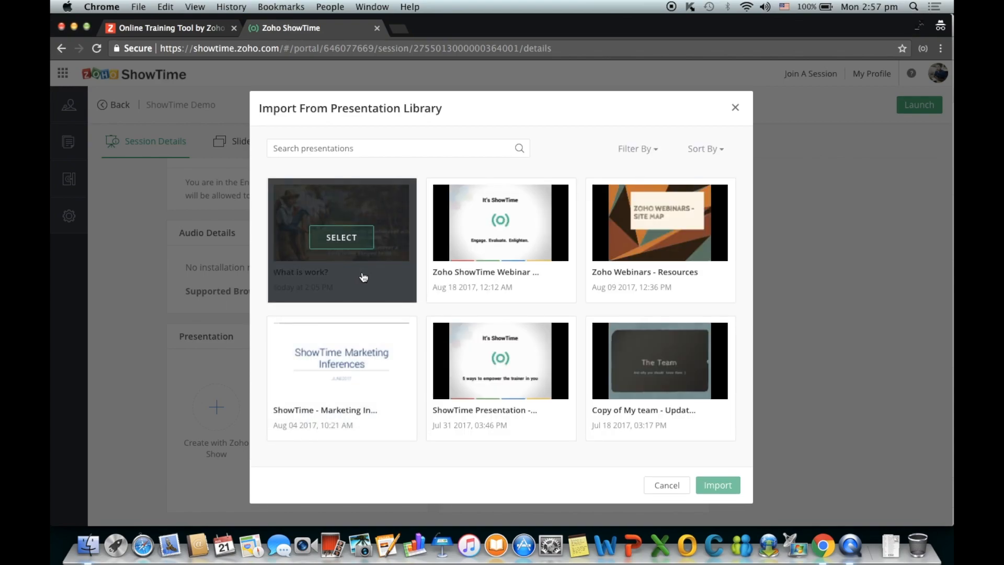
left_click(345, 238)
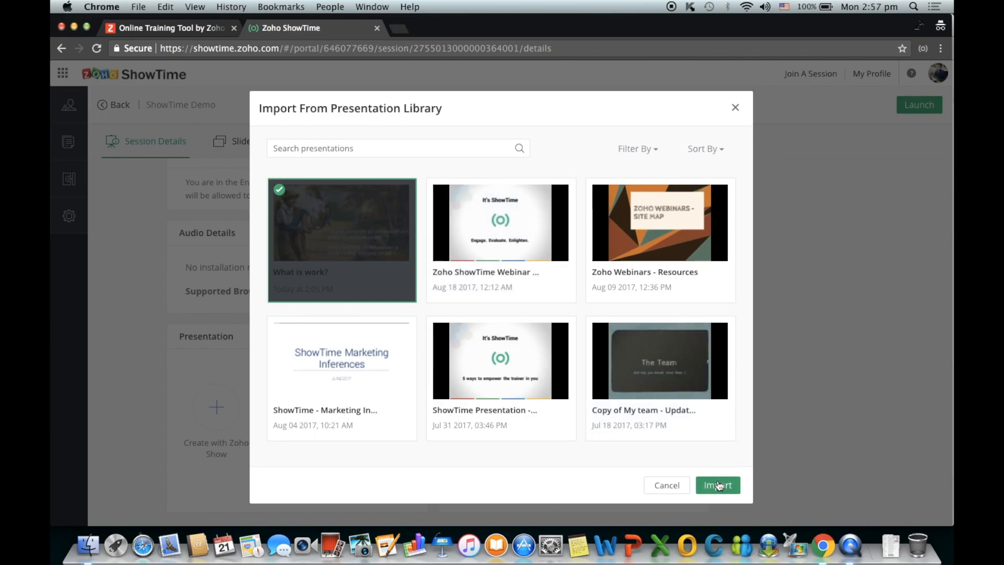
left_click(718, 485)
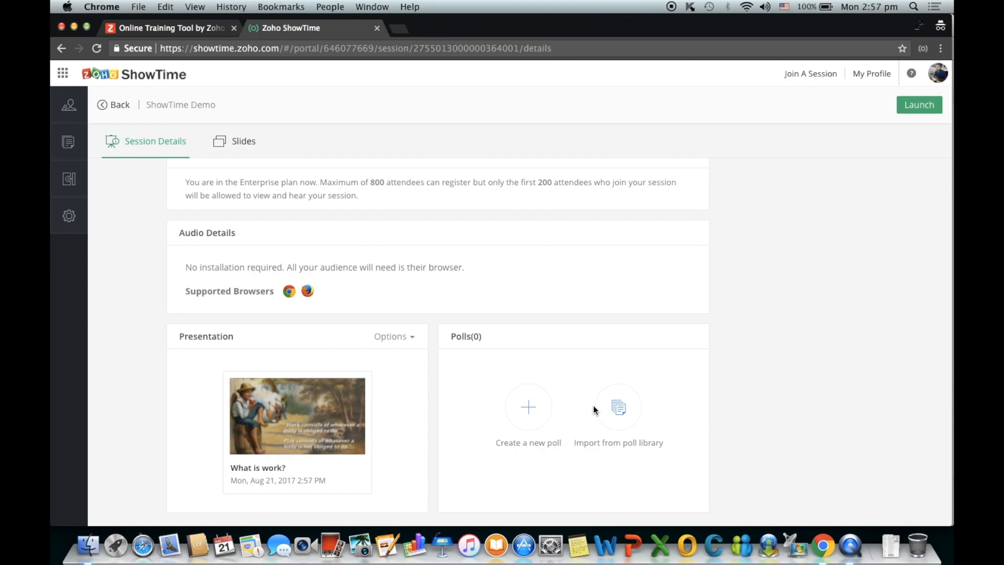
- Preview the Text box and Rating new-poll formats, then cancel without creating a poll
left_click(535, 416)
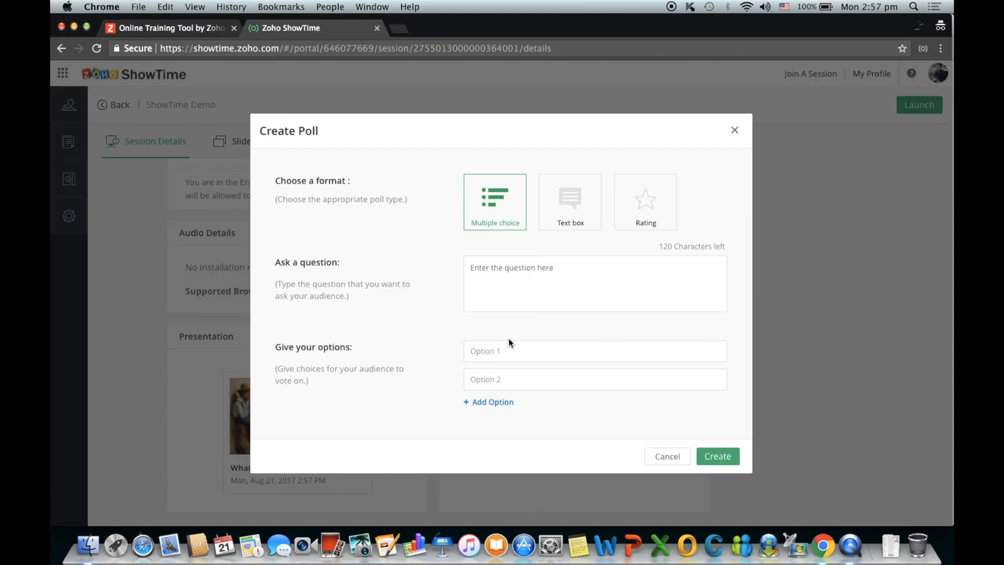
left_click(575, 204)
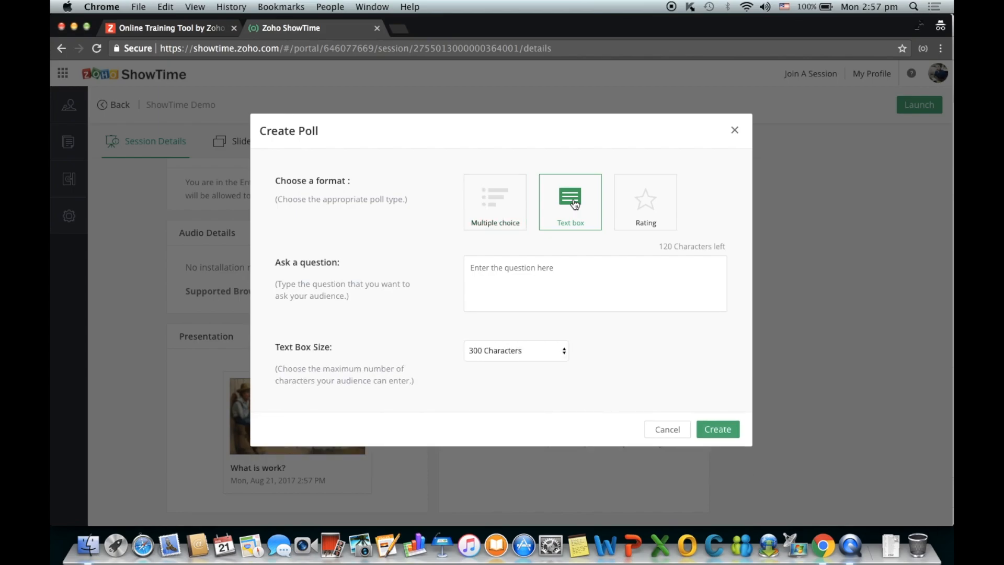
left_click(648, 212)
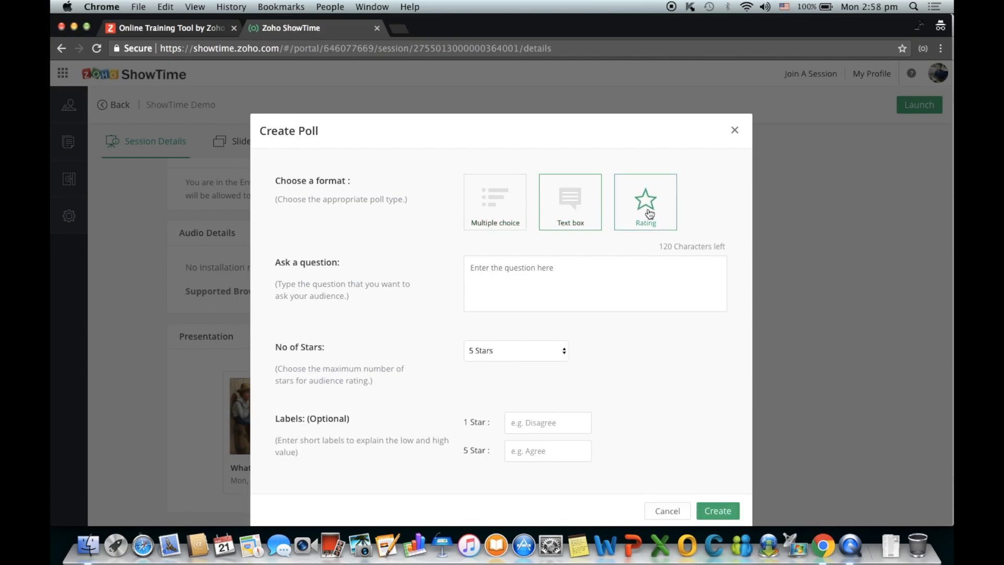
left_click(656, 510)
- Import the rating poll 'How much do you think trainers will enjoy using ShowTime?' from the poll library
left_click(623, 413)
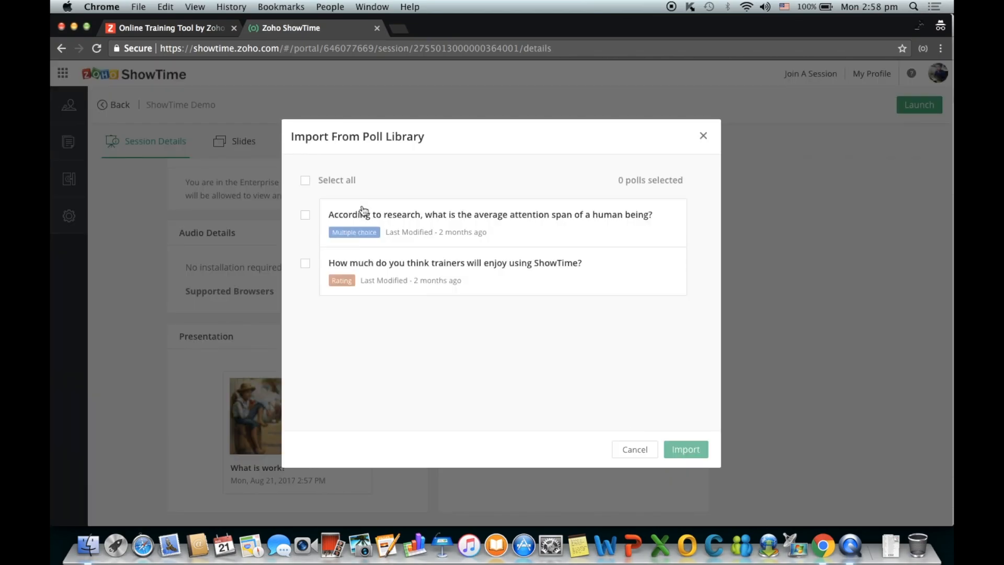
left_click(306, 264)
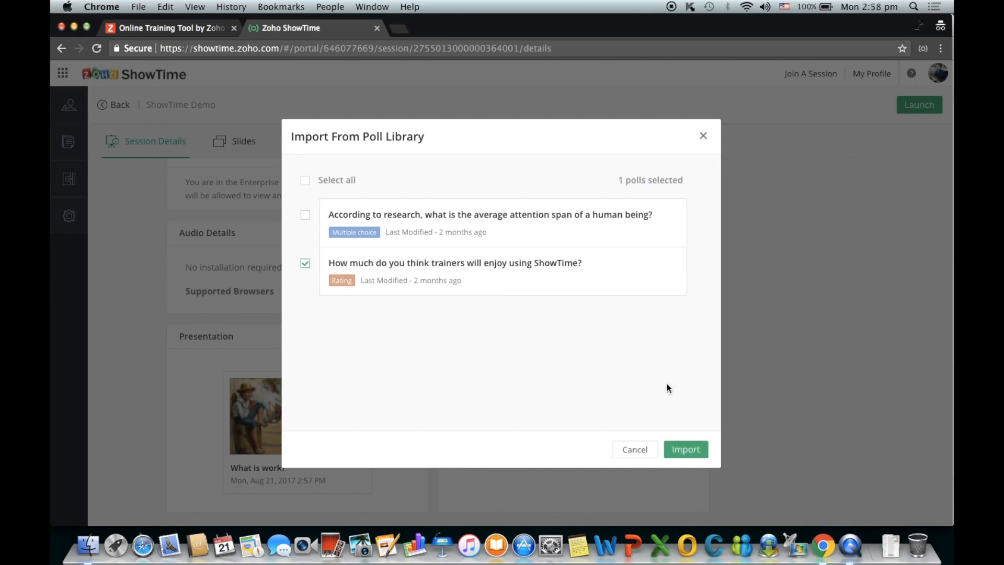
left_click(691, 450)
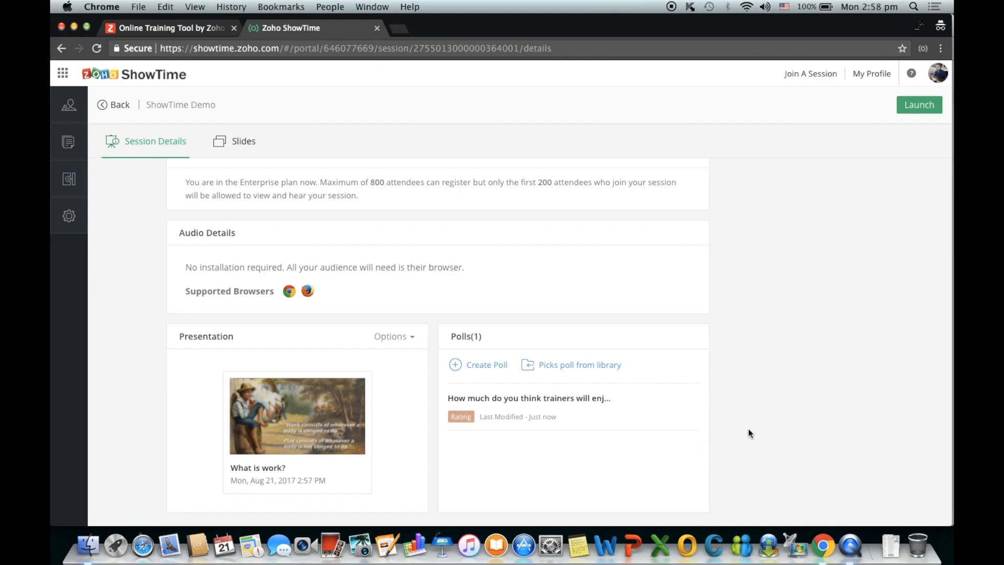
scroll(748, 429, "up", 10)
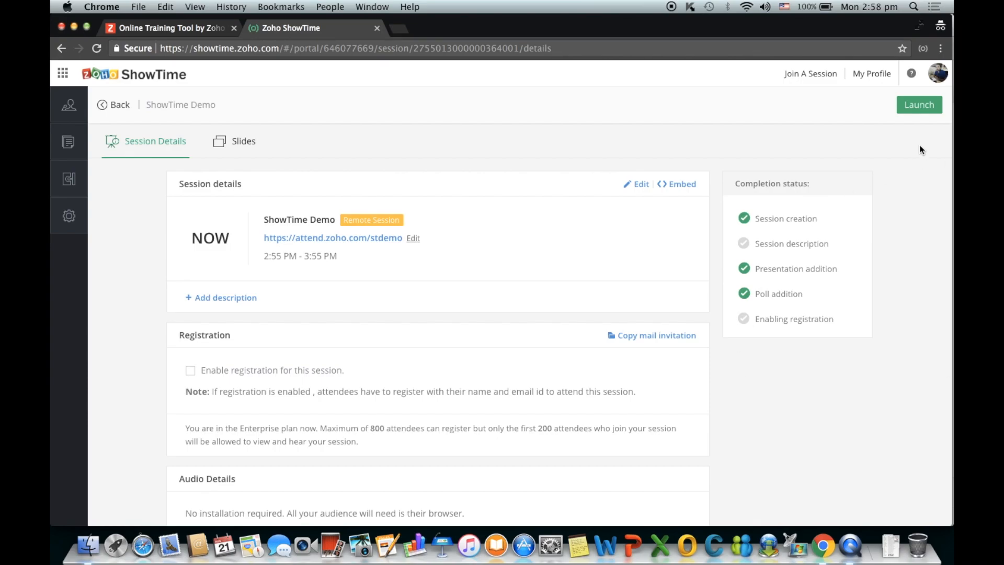
- Launch the ShowTime Demo session, opening the broadcast page with the attend.zoho.com/stdemo link
left_click(924, 110)
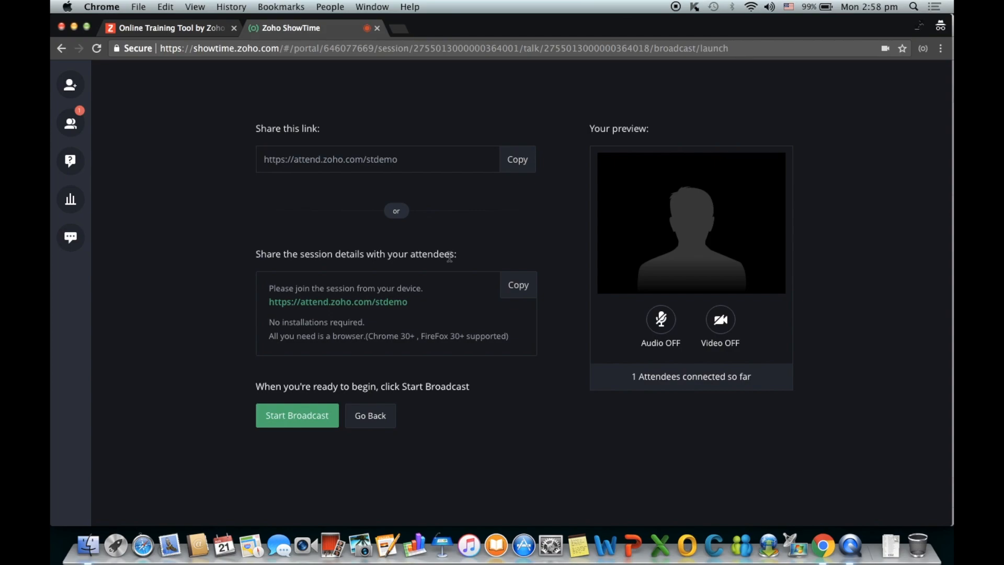
- Start the broadcast, dismiss the screen-share tip, and display All Slides thumbnails
left_click(297, 415)
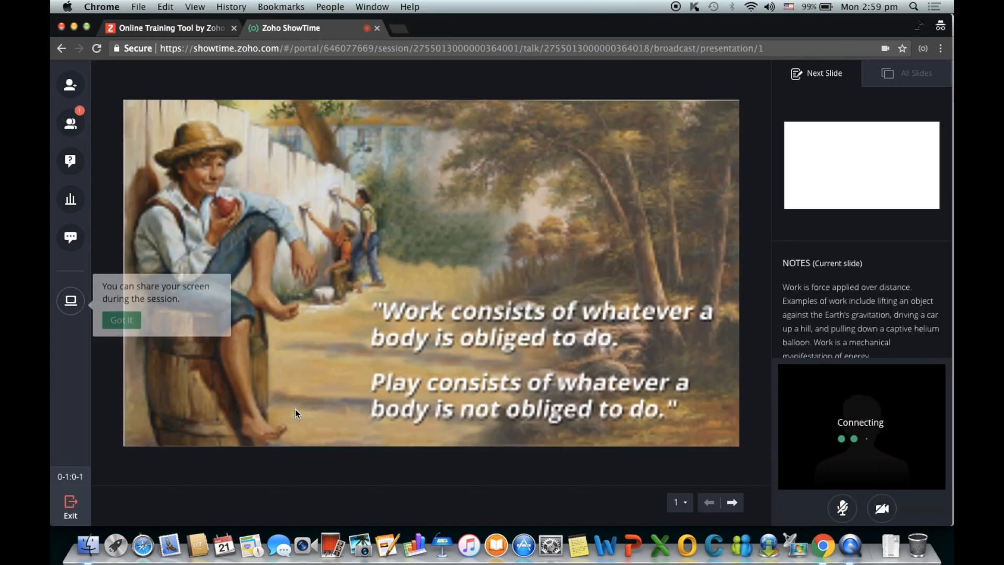
left_click(123, 316)
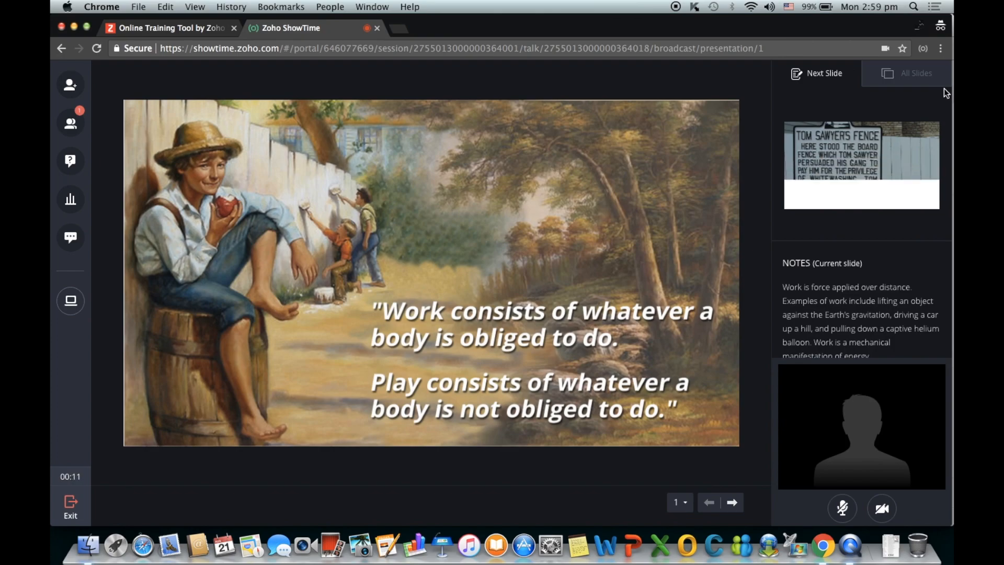
left_click(920, 76)
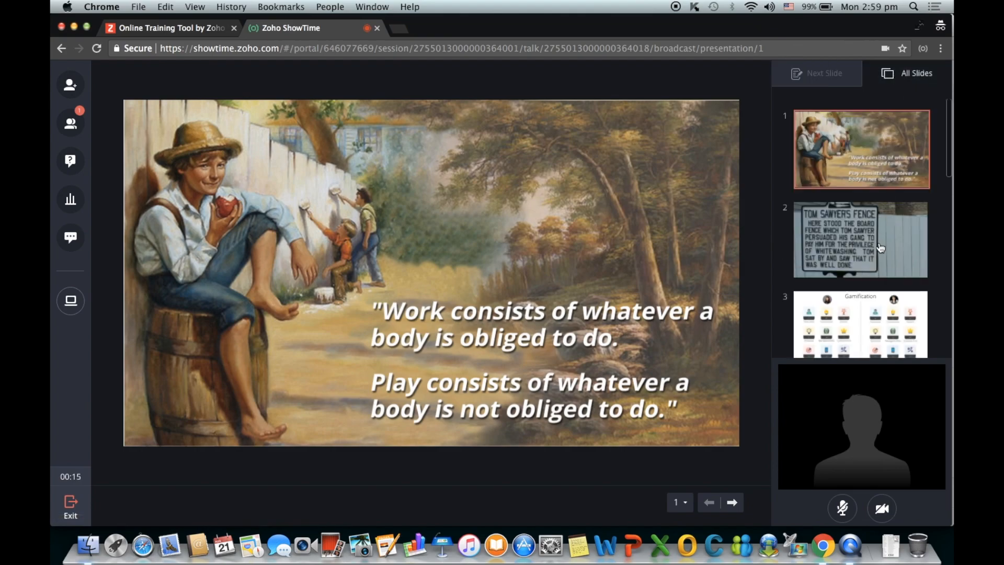
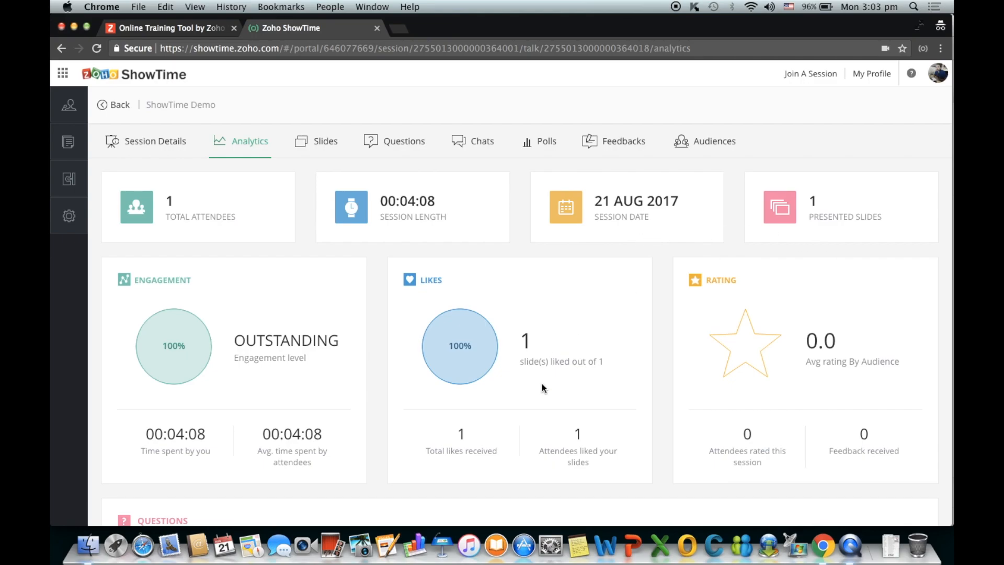
scroll(542, 388, "down", 1)
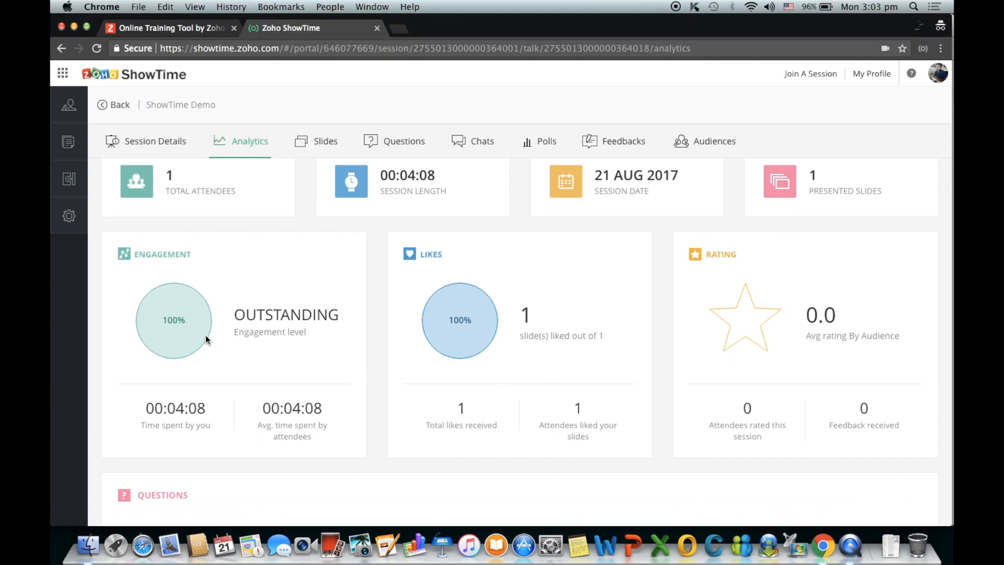
scroll(208, 341, "down", 1)
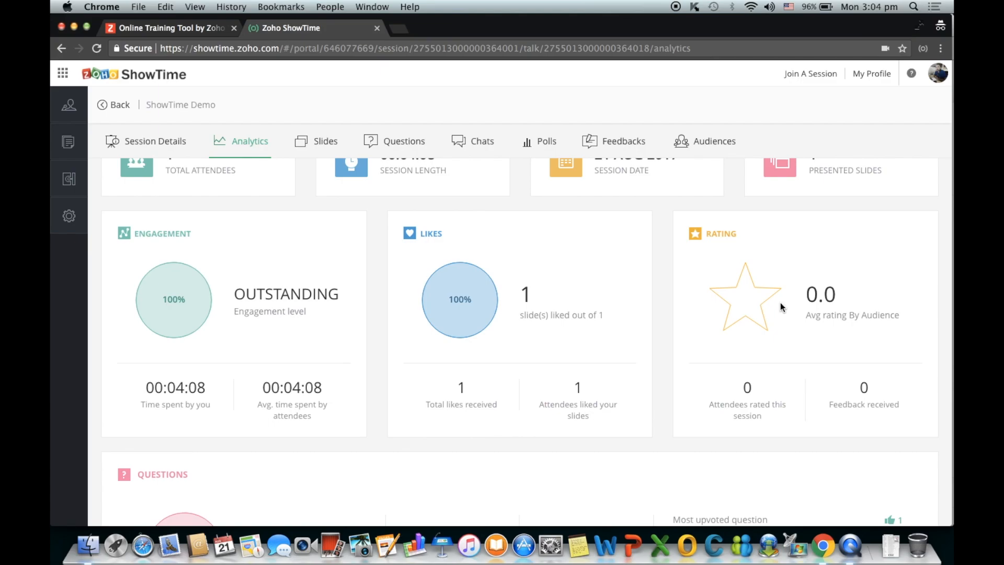
scroll(610, 328, "down", 3)
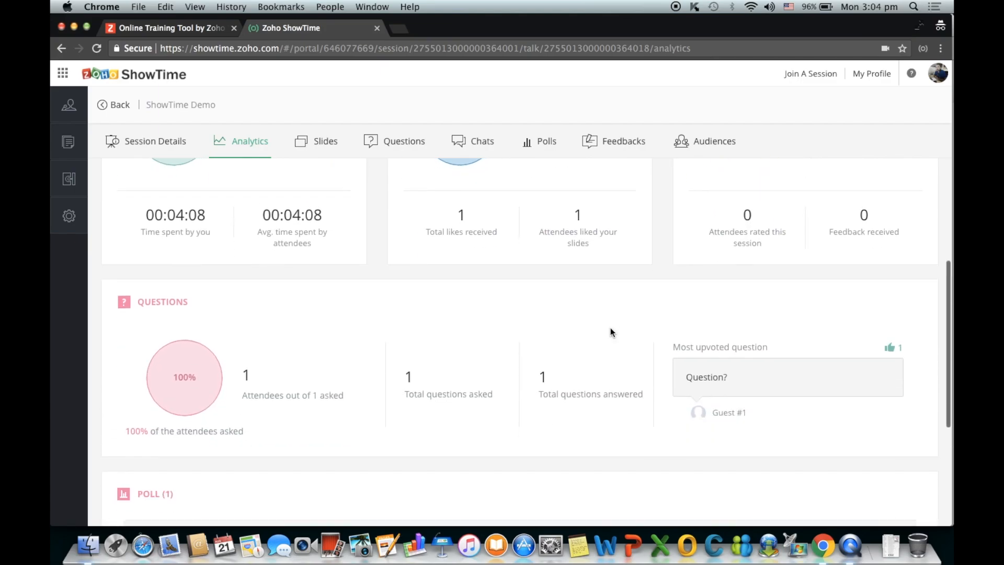
scroll(489, 389, "down", 1)
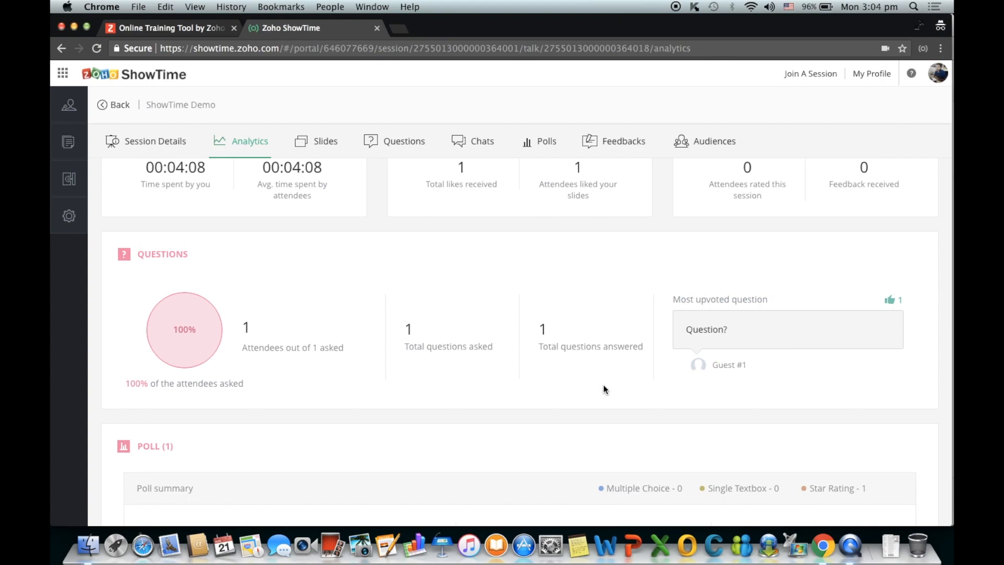
scroll(602, 388, "down", 3)
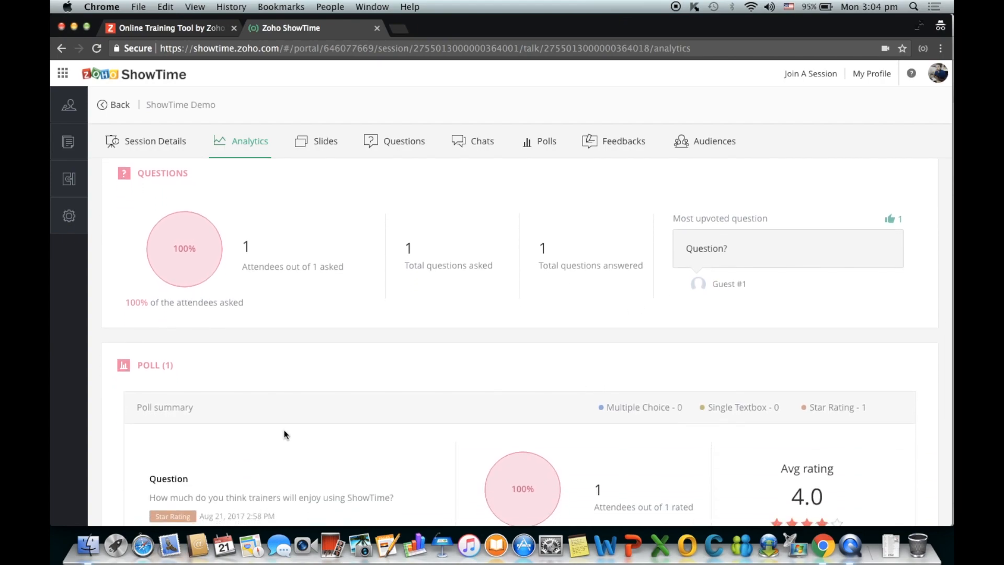
scroll(284, 432, "down", 3)
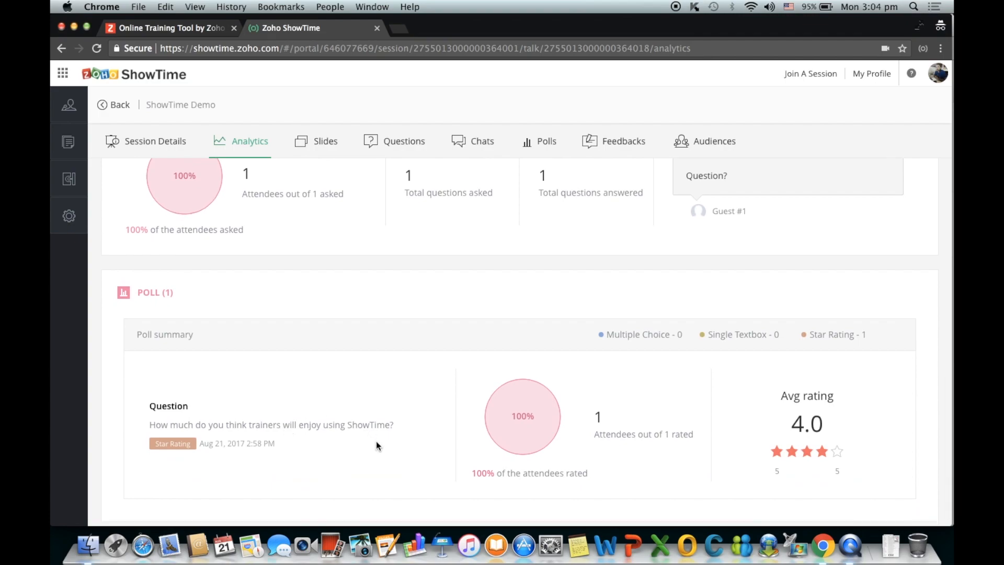
scroll(376, 442, "down", 1)
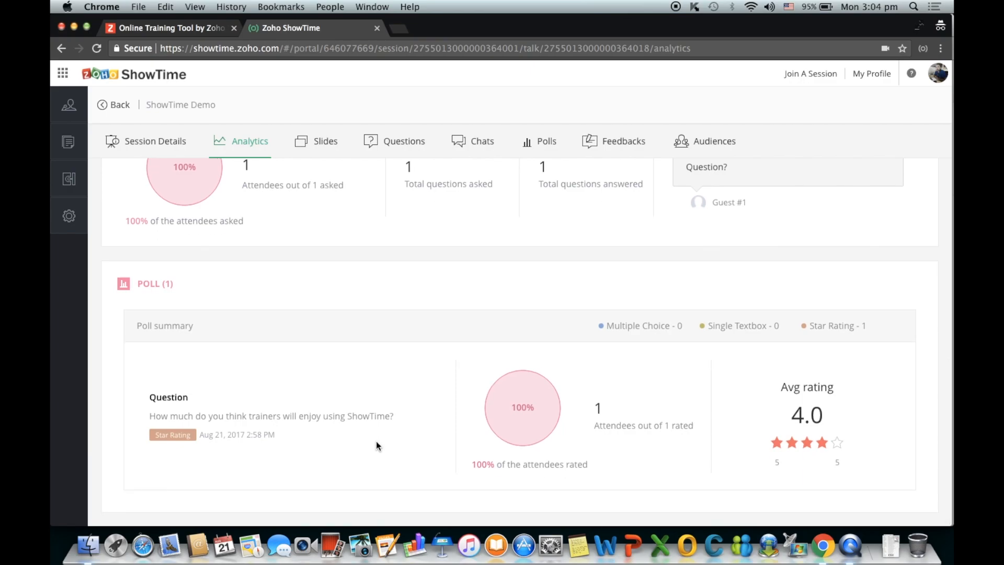
scroll(377, 443, "up", 10)
scroll(375, 440, "up", 3)
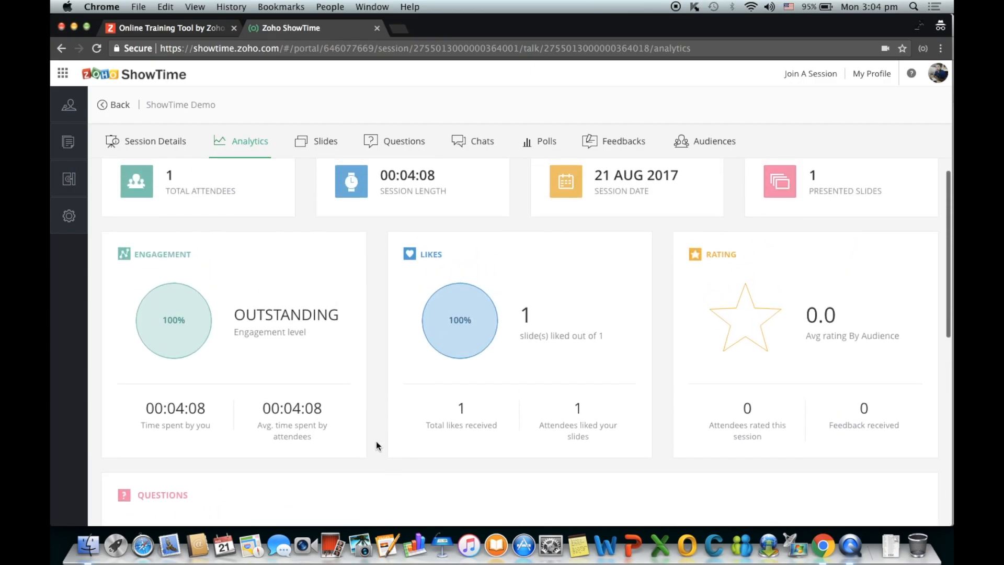
- Review the session's Questions, Chats, Polls and Feedbacks tabs in turn
left_click(400, 155)
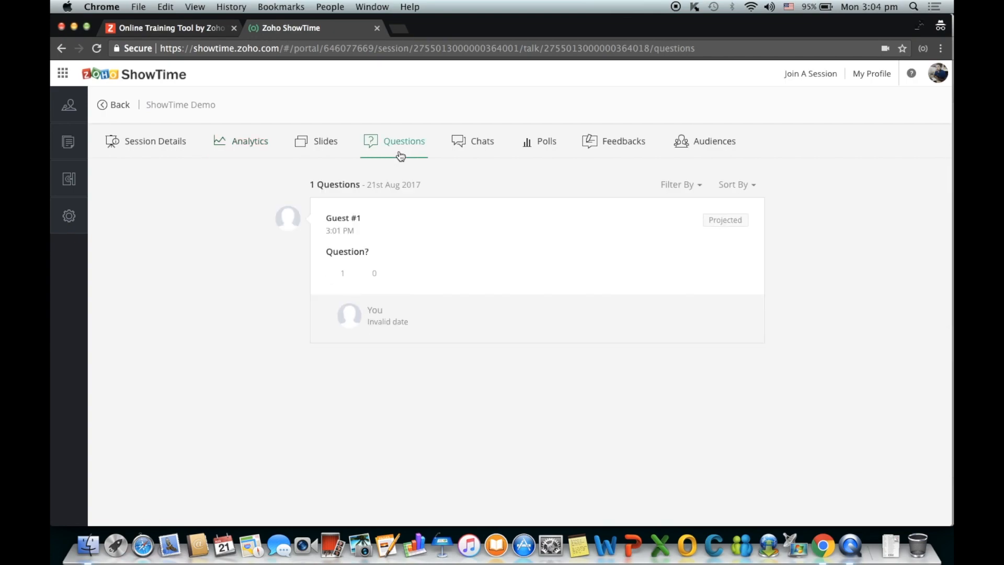
left_click(465, 157)
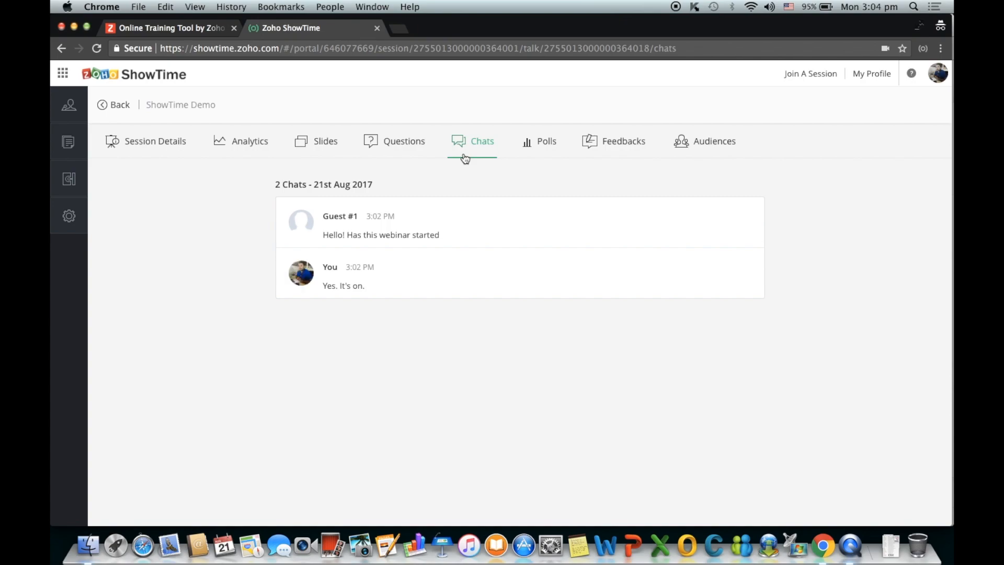
left_click(554, 148)
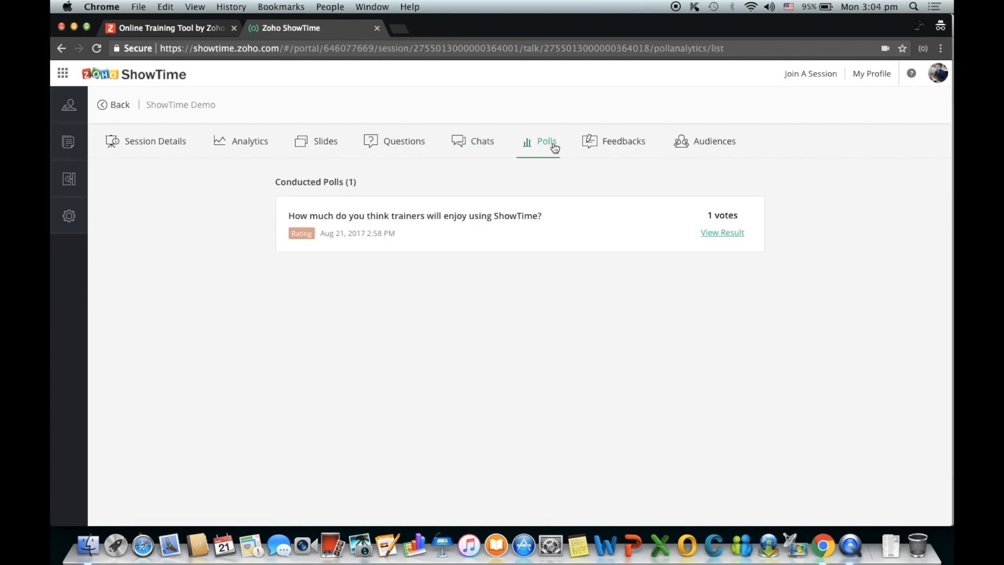
left_click(611, 156)
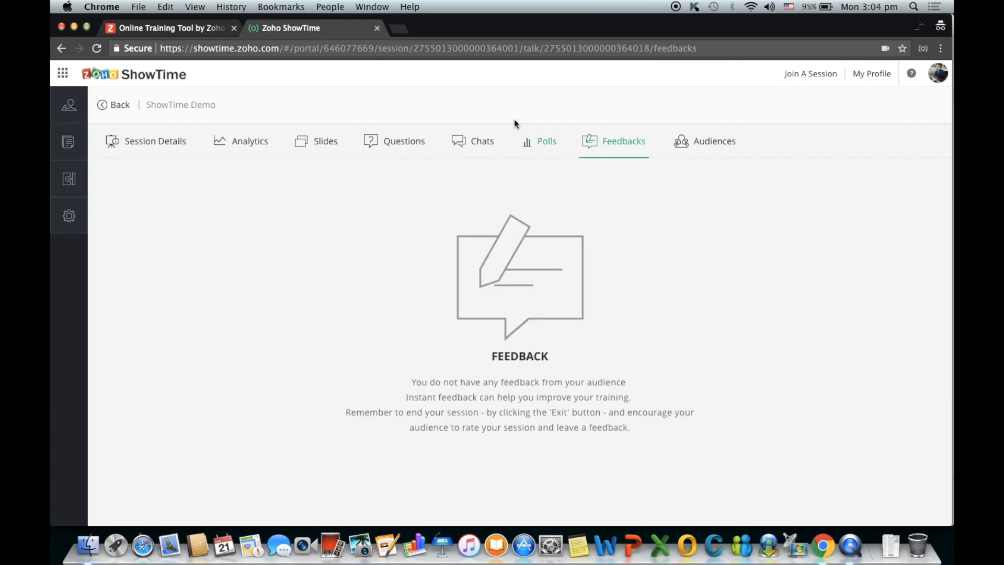
- List the session's attendees, showing Guest #1, and view then dismiss the Export options
left_click(726, 151)
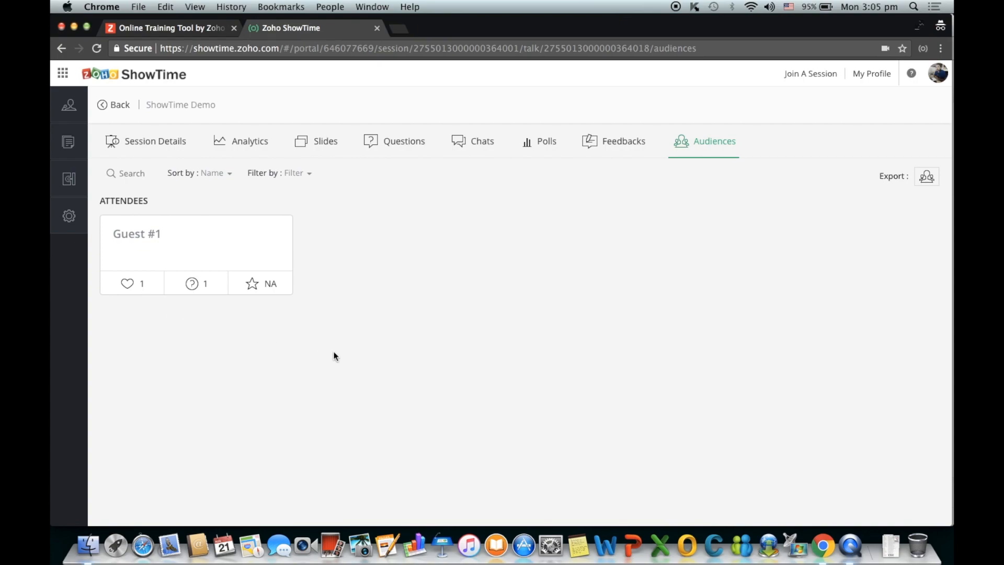
left_click(930, 180)
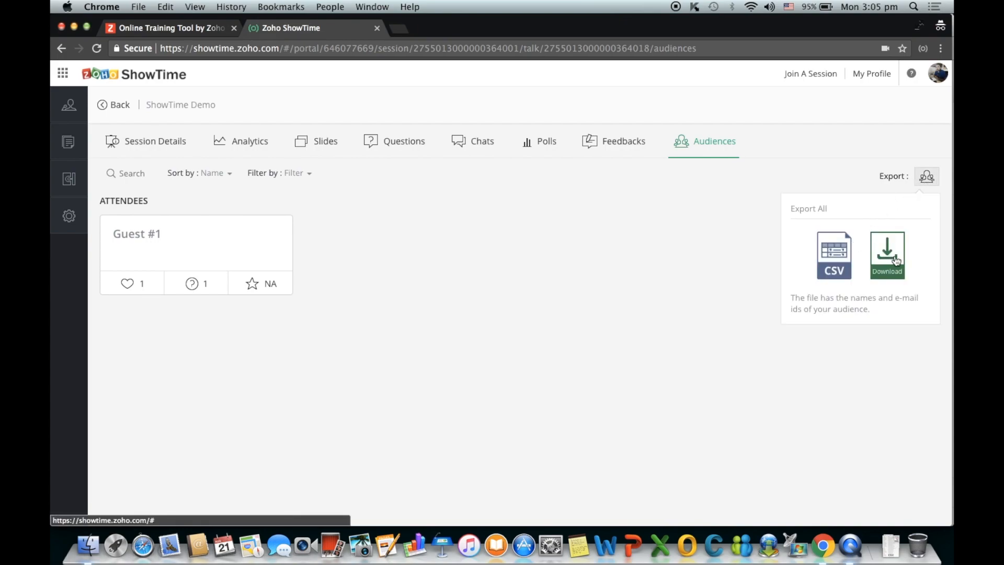
left_click(799, 361)
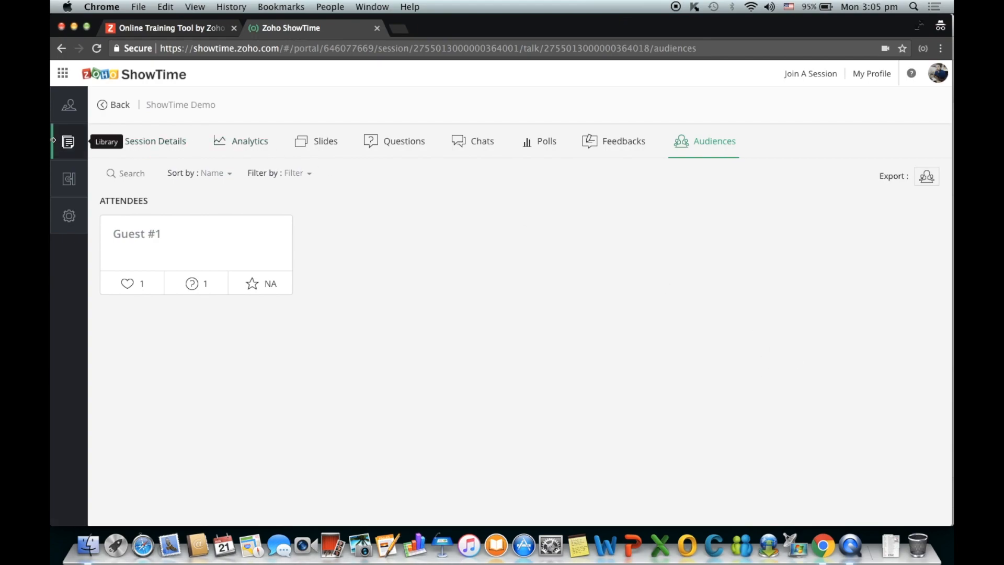
- Browse the Library's Polls and Presentations, then view the PowerPoint Plugin and ShowTime Presenter integrations
left_click(68, 147)
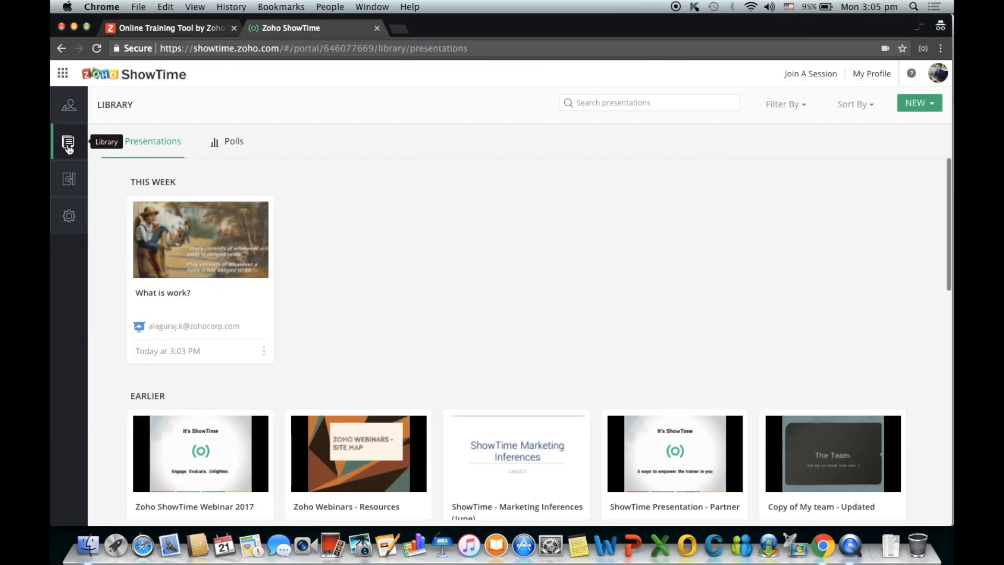
left_click(233, 152)
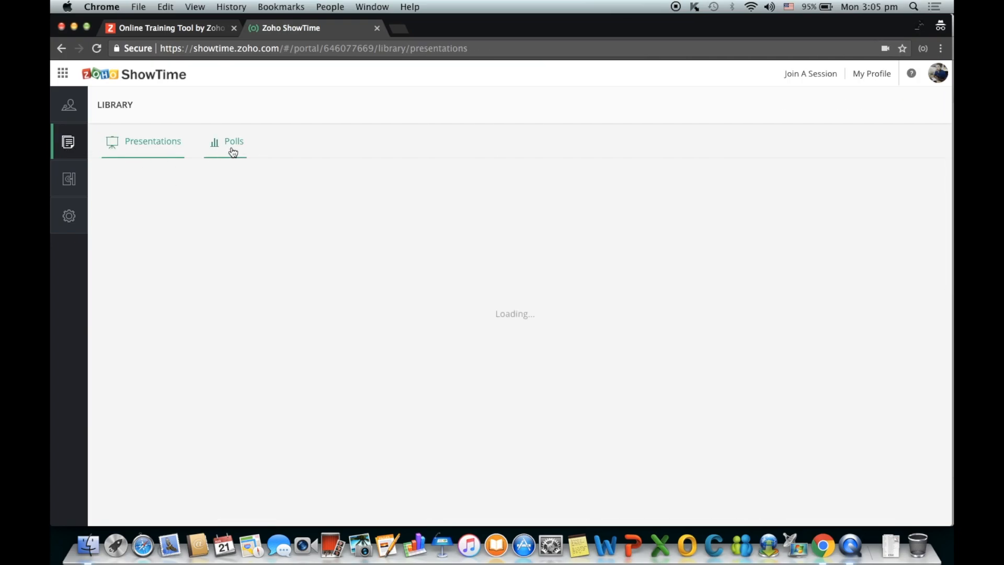
left_click(152, 142)
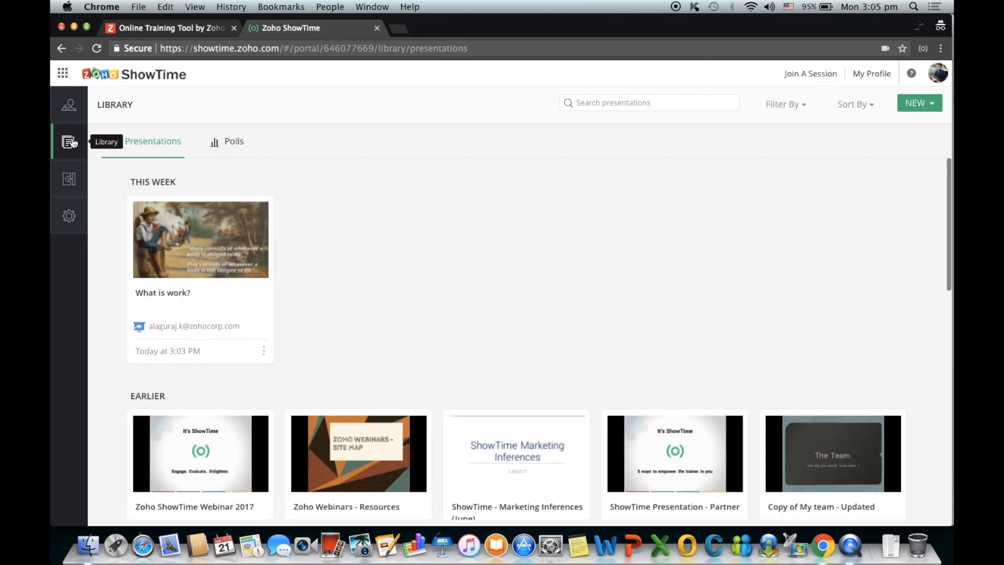
left_click(66, 189)
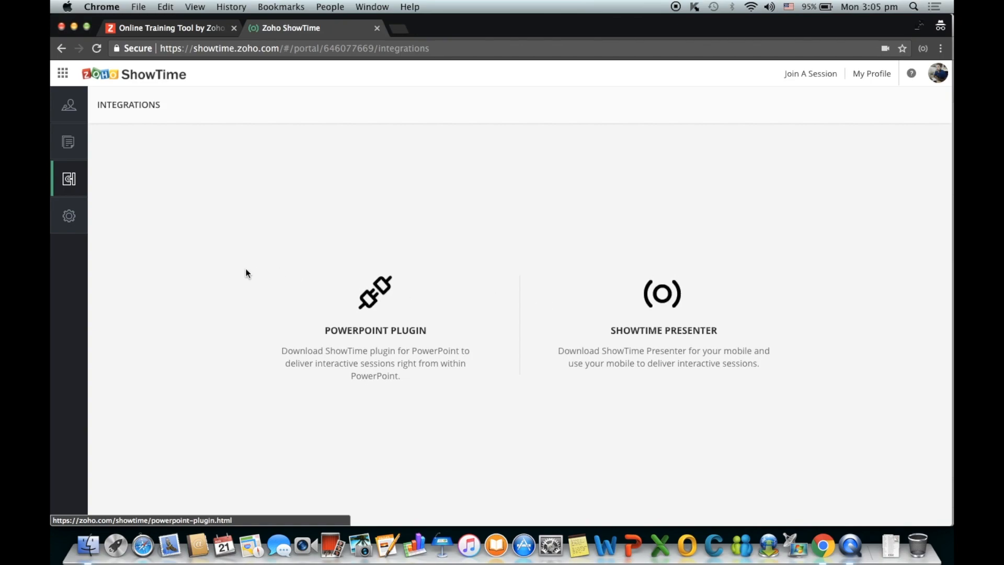
- Check the subscription Plan Details from Settings and return to the overview
left_click(74, 219)
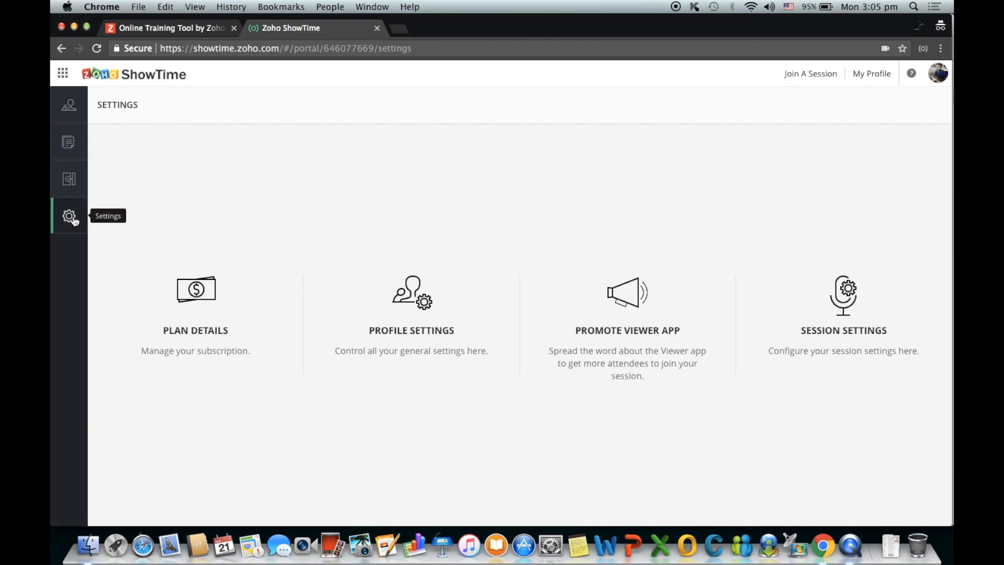
left_click(210, 292)
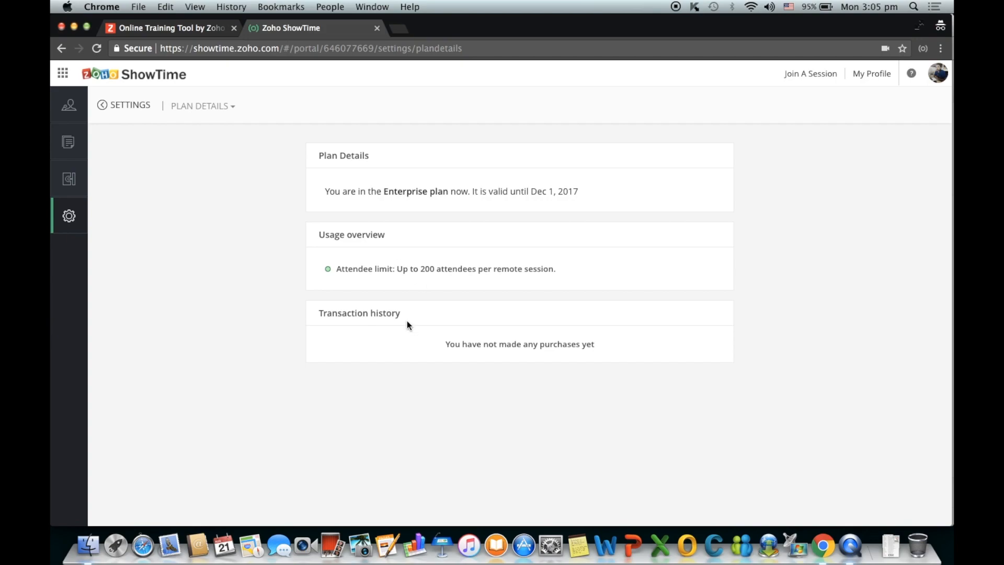
left_click(125, 106)
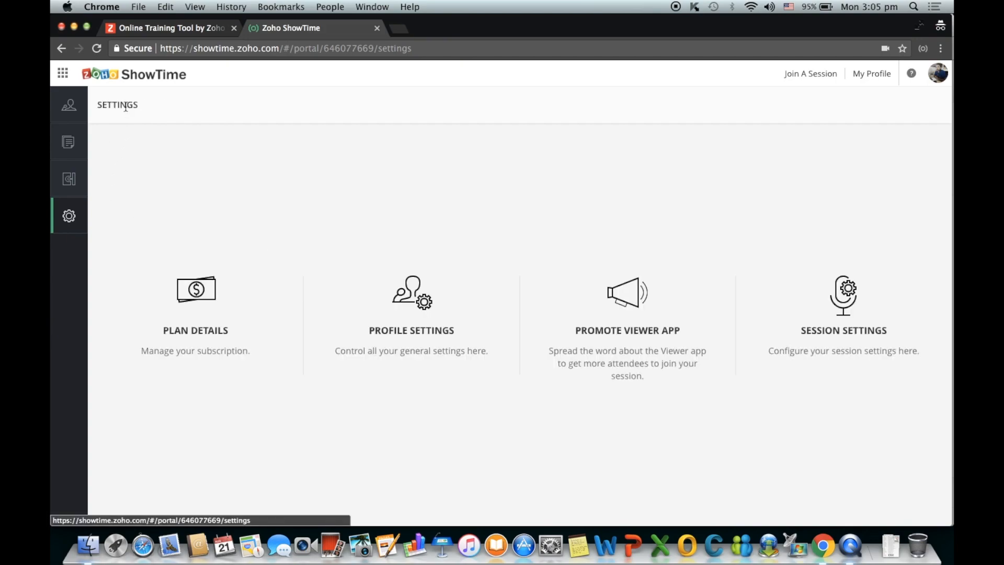
- Look through the Profile Settings form, then go back to the Settings overview
left_click(411, 295)
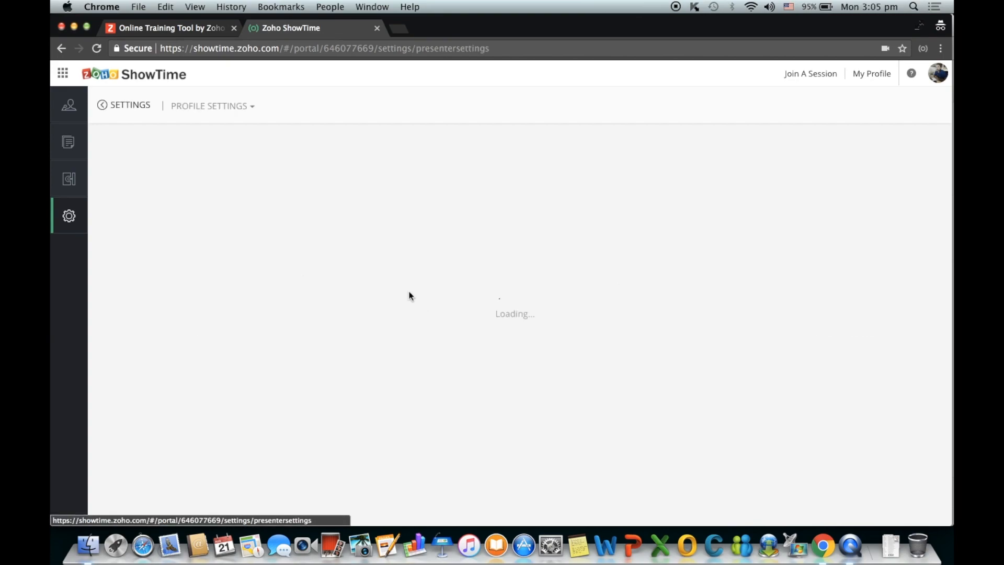
scroll(539, 287, "down", 2)
scroll(540, 287, "down", 5)
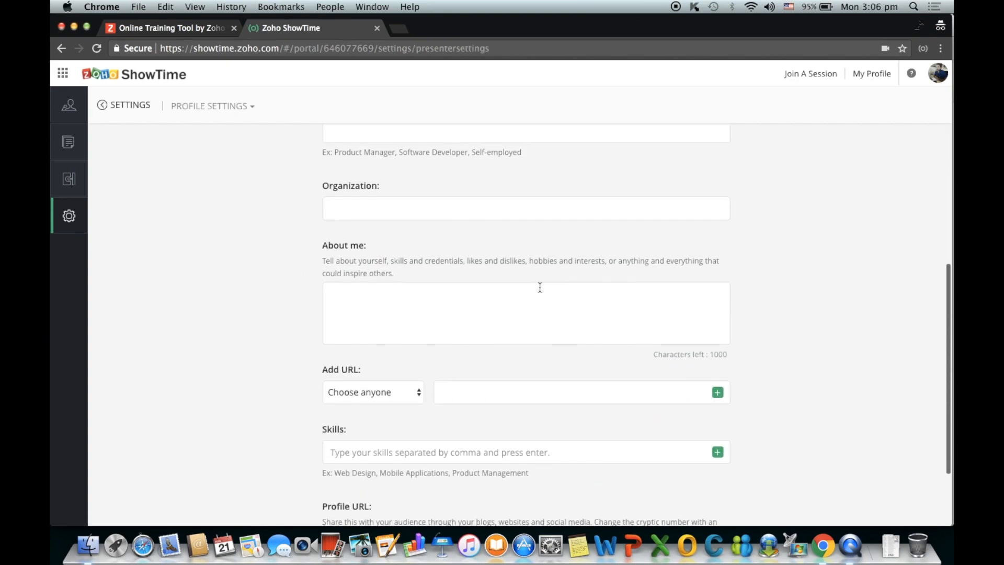
scroll(540, 287, "up", 7)
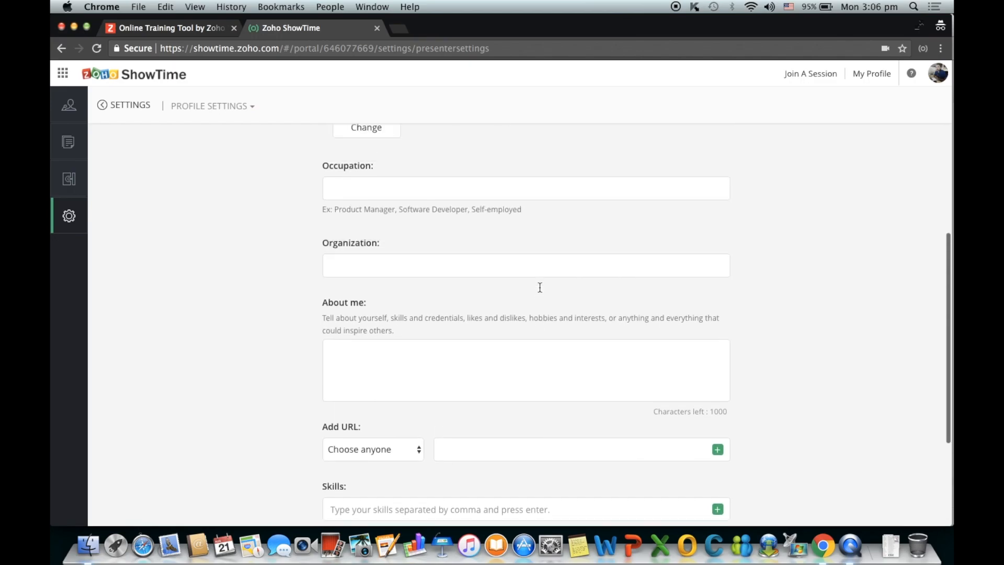
left_click(128, 104)
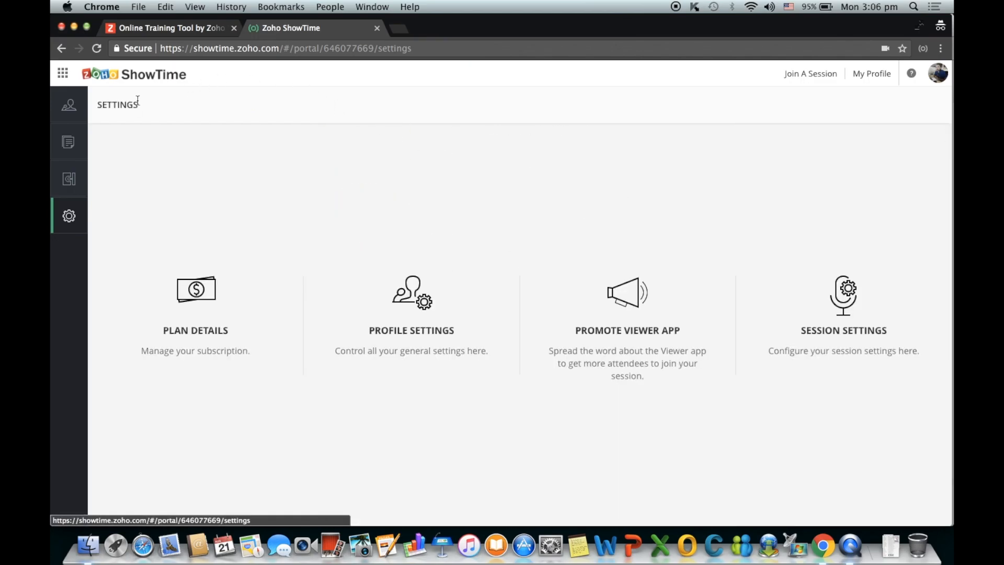
left_click(617, 303)
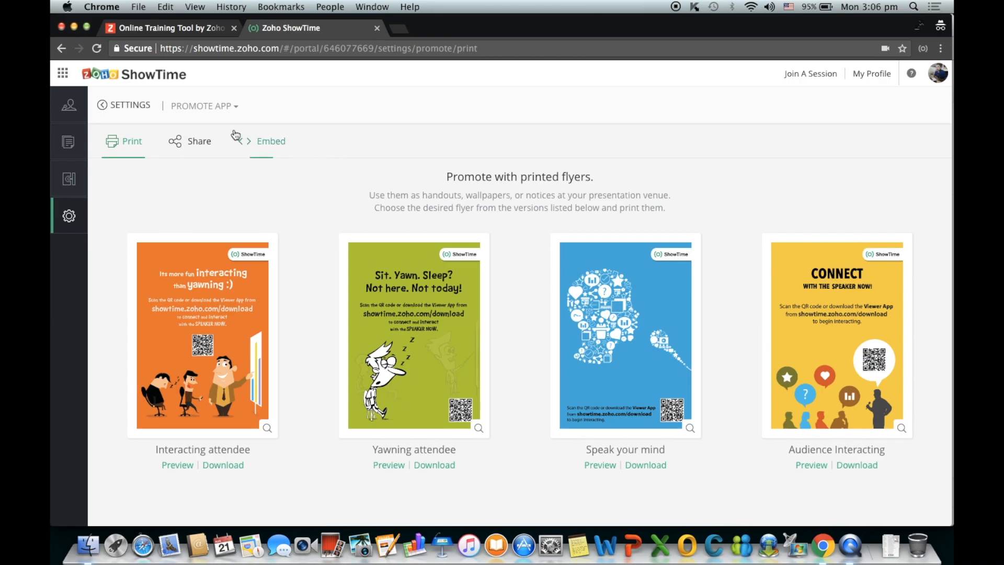
left_click(199, 142)
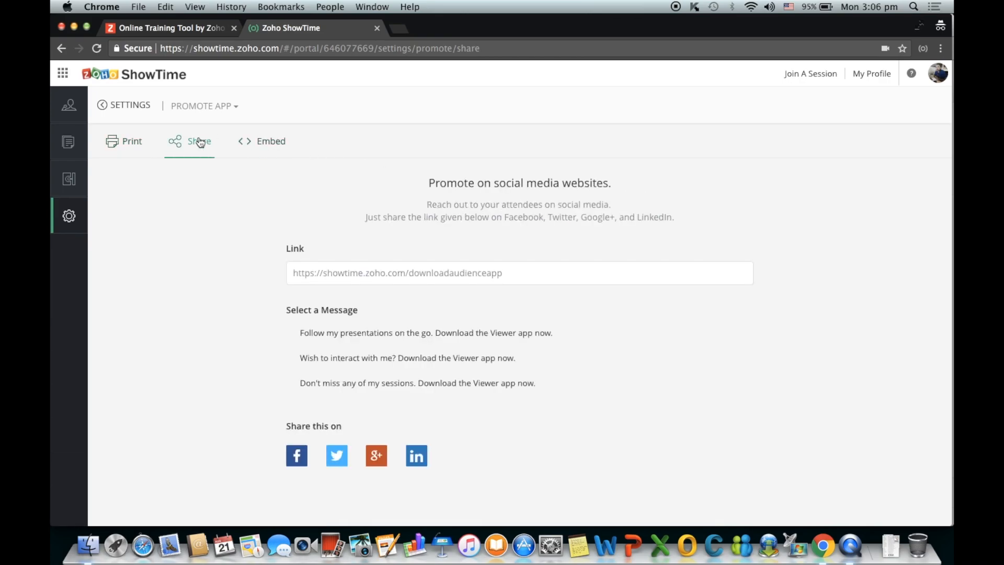
left_click(272, 150)
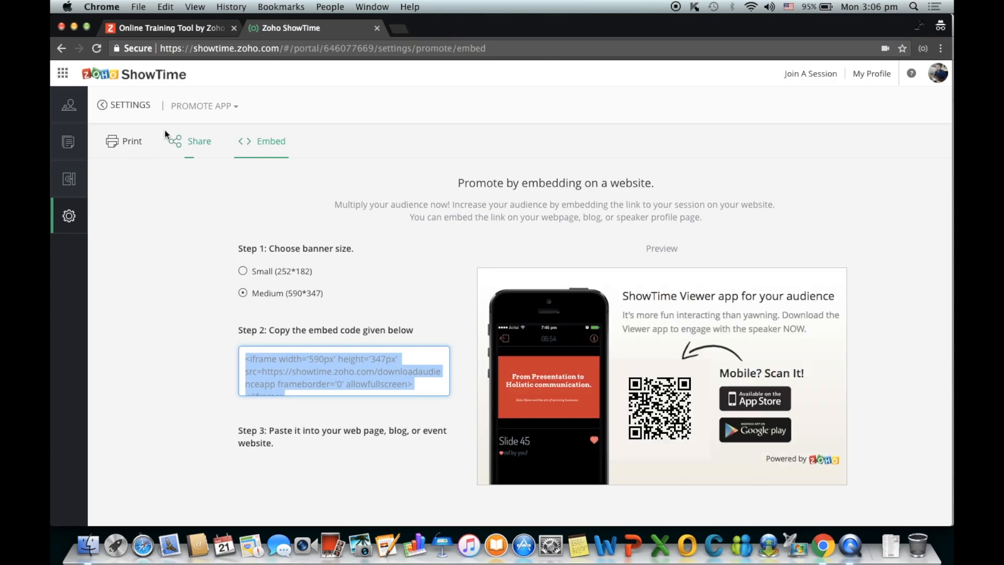
left_click(112, 107)
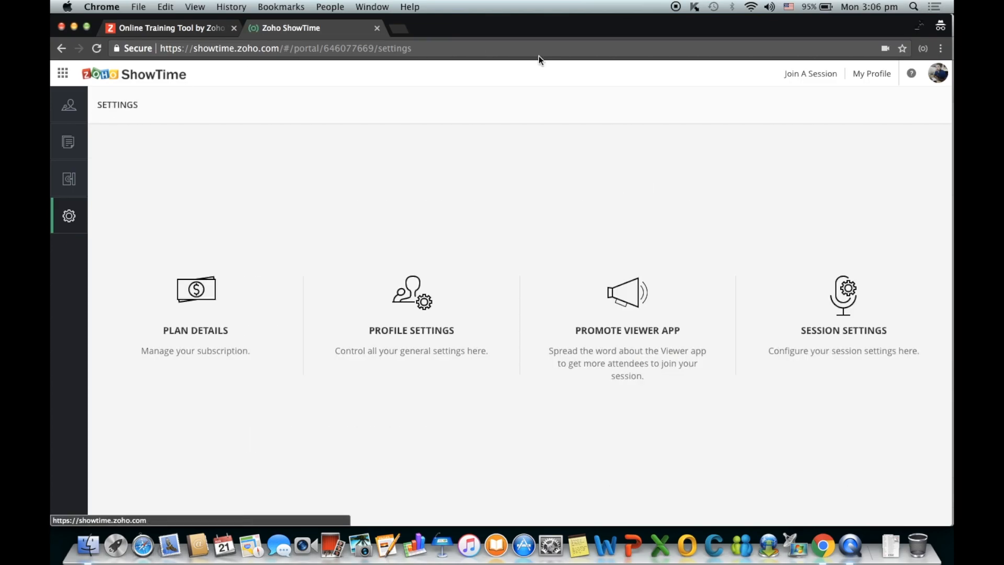
left_click(839, 305)
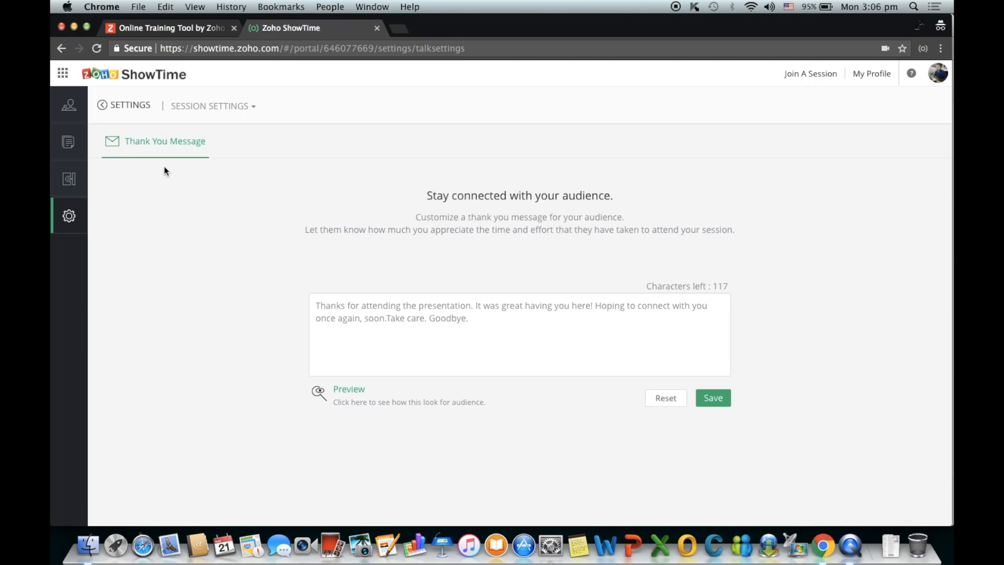
left_click(108, 102)
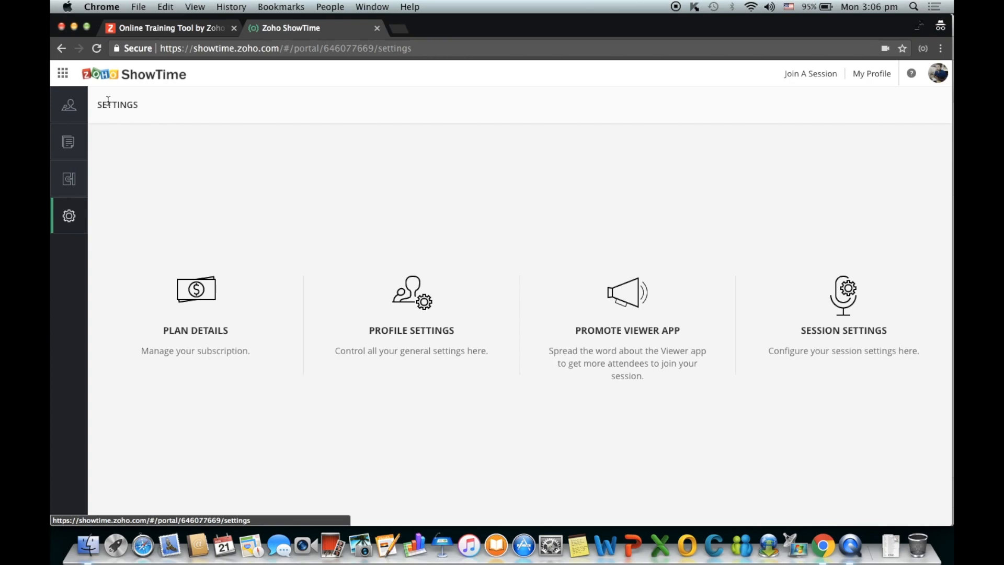